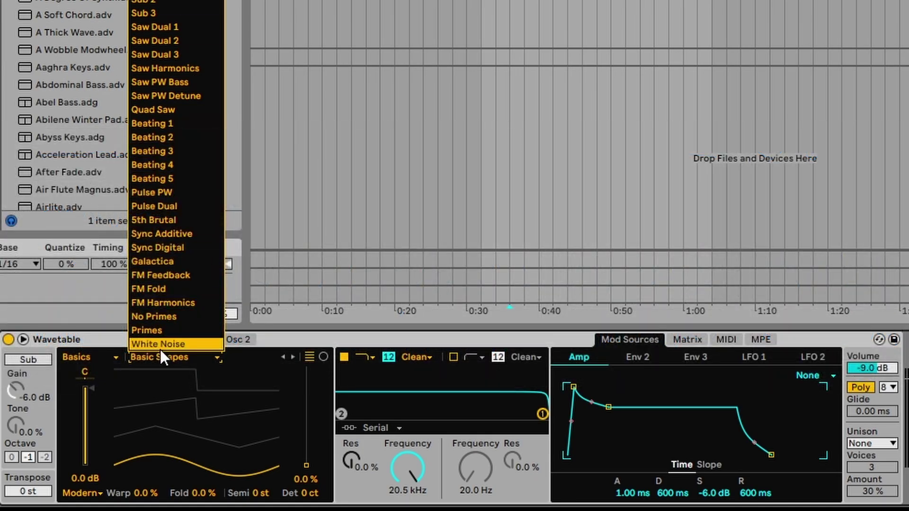
- Load the Clipped Sweep wavetable from the Distortion category into oscillator 1 and move its wavetable position to 51 %
left_click(165, 206)
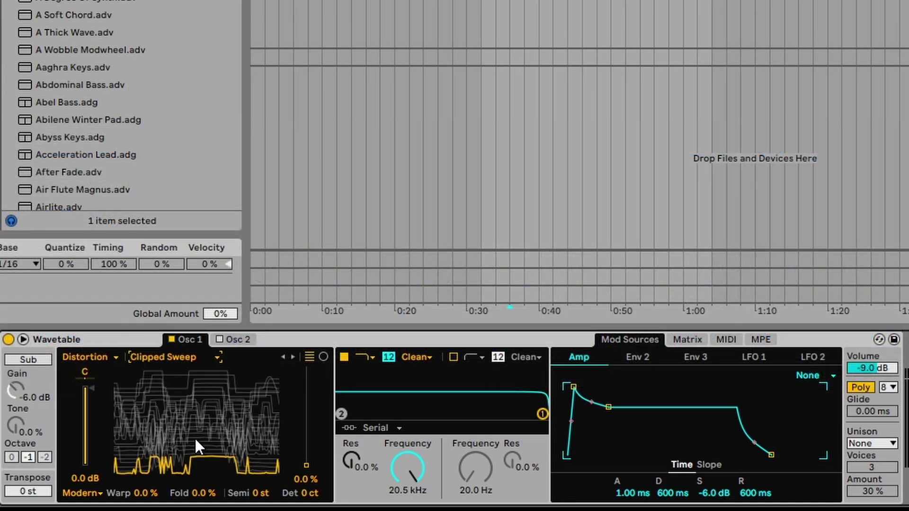
left_click_drag(194, 437, 194, 407)
left_click(168, 358)
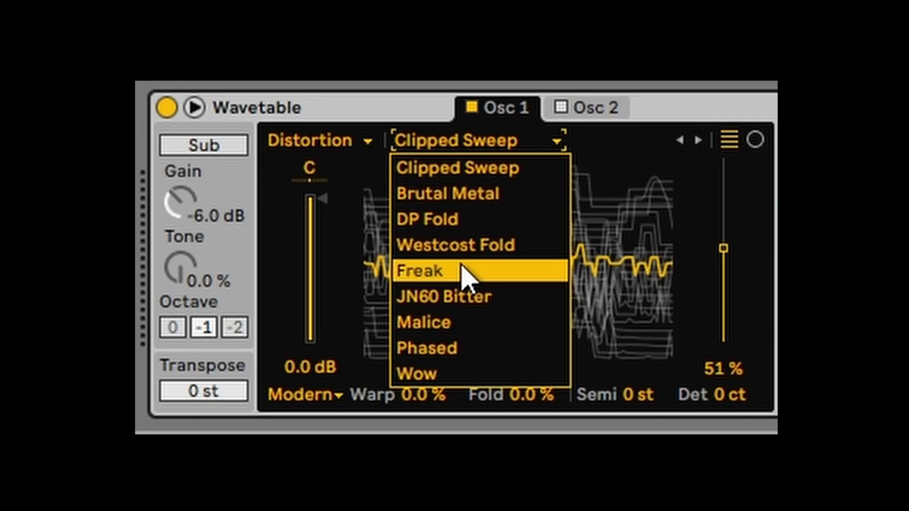
left_click(258, 428)
left_click_drag(636, 277, 637, 346)
left_click_drag(520, 223, 519, 251)
left_click(445, 142)
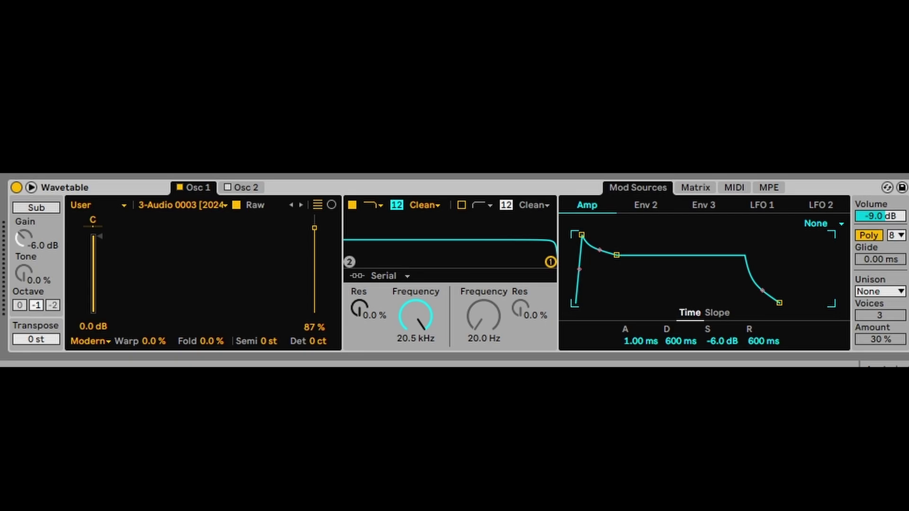
- Load the 02. EPM EMU SP12 sample into oscillator 1 as a user wavetable and scan its position, passing 75 %
left_click_drag(170, 203, 187, 248)
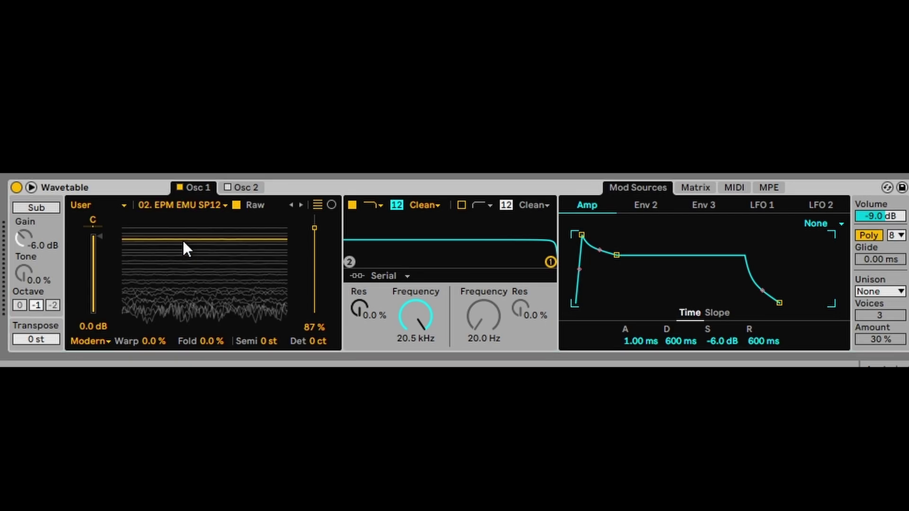
left_click_drag(209, 278, 239, 272)
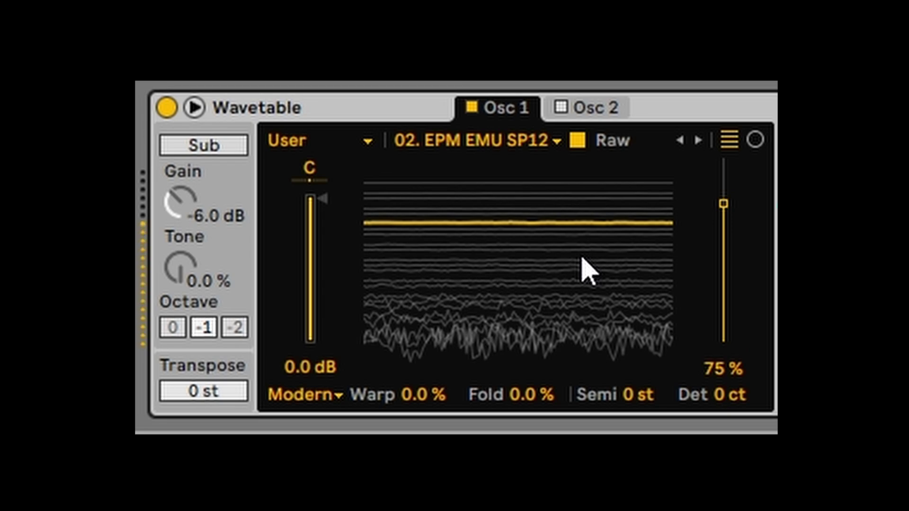
left_click_drag(582, 257, 545, 375)
- Set oscillator 1's Warp to 38 % and load the Harmonic Series wavetable with the position at 46 %
left_click_drag(415, 394, 415, 379)
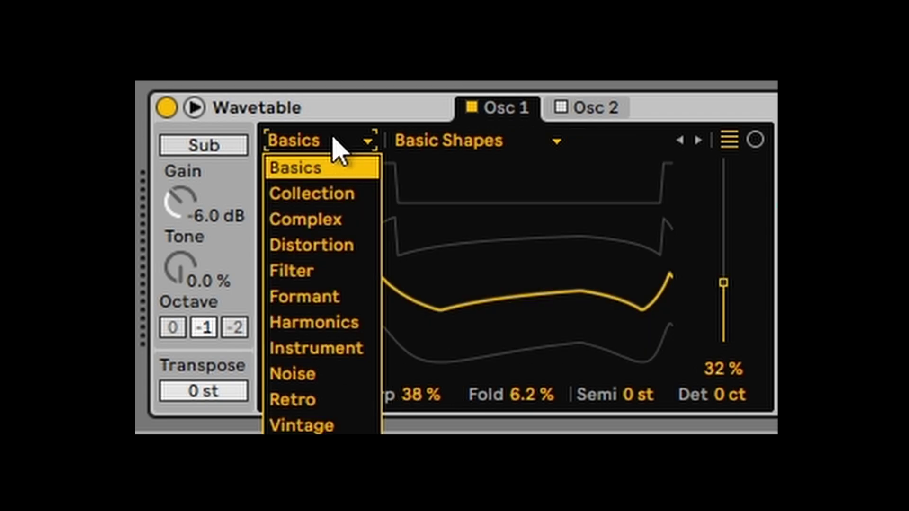
left_click(462, 146)
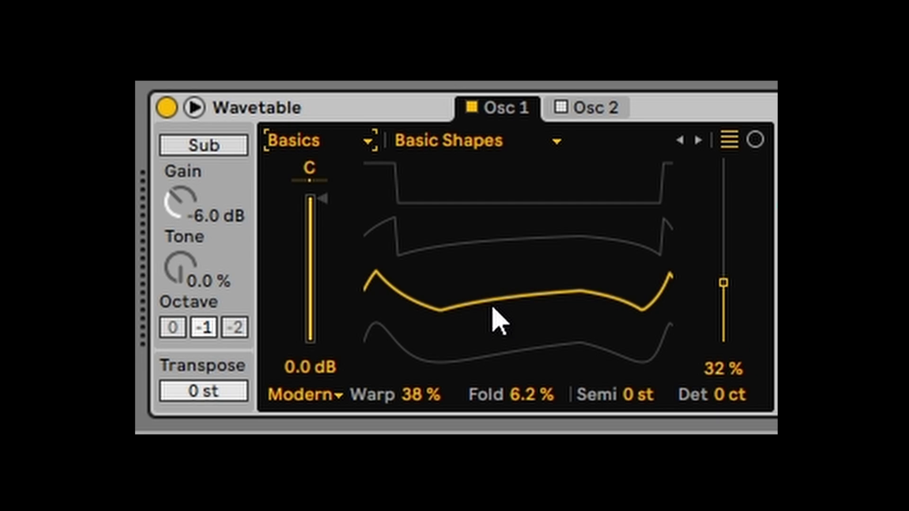
left_click_drag(494, 320, 442, 184)
left_click(456, 145)
left_click(454, 63)
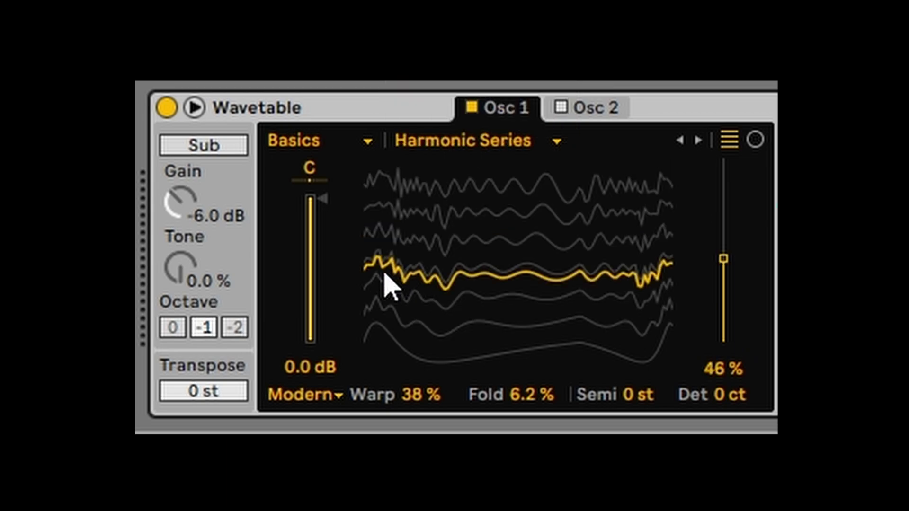
- Load the Robotic wavetable from the Retro category into oscillator 1 and set its position to 65 %
left_click(355, 141)
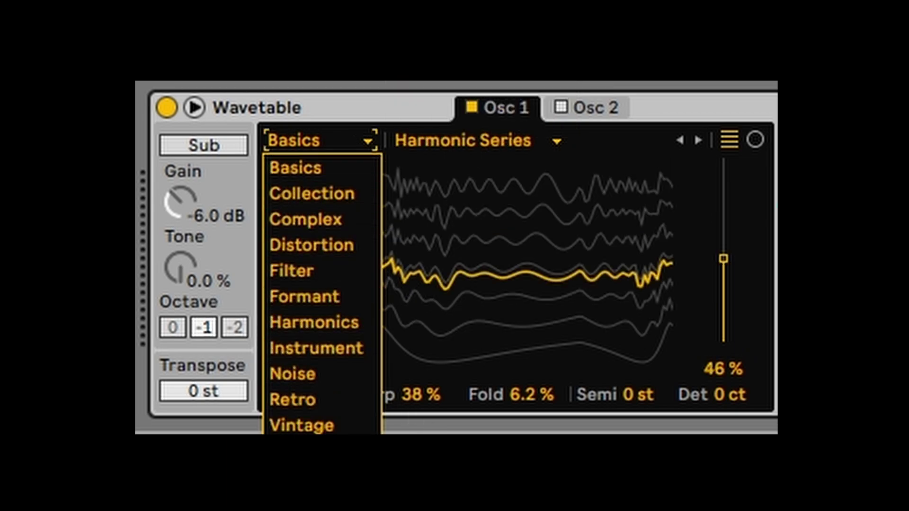
left_click(312, 400)
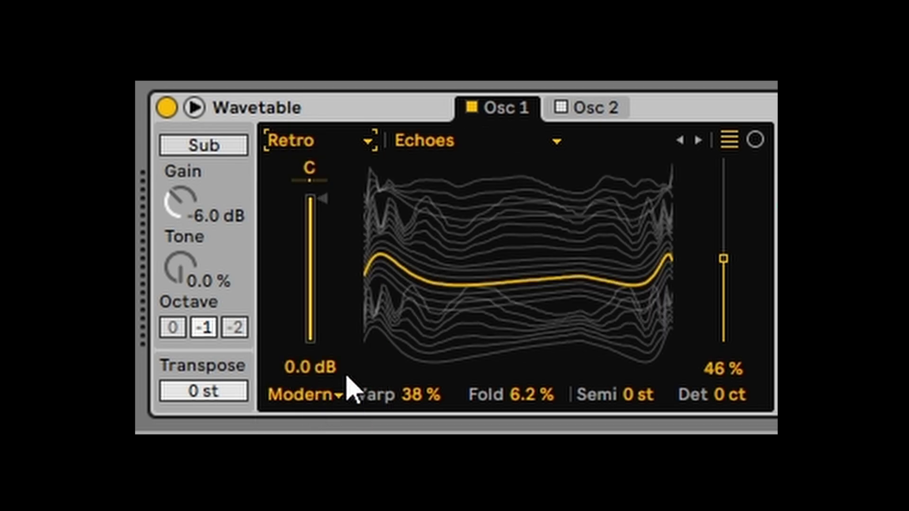
left_click(497, 144)
left_click(498, 143)
left_click(497, 144)
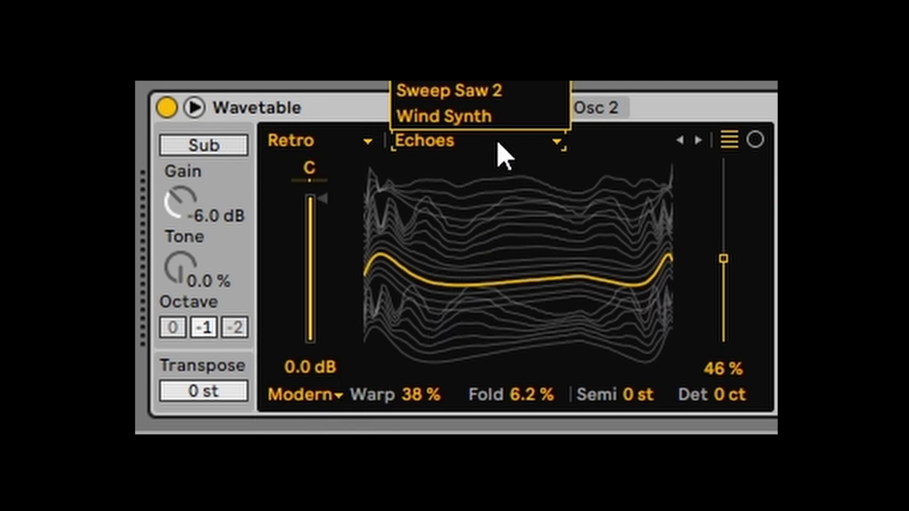
left_click(501, 63)
left_click_drag(554, 201, 548, 203)
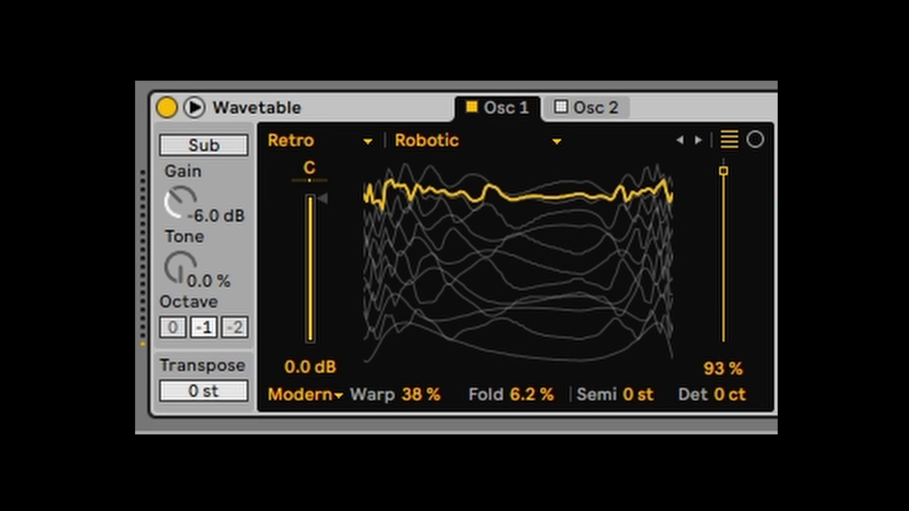
left_click_drag(612, 229, 612, 250)
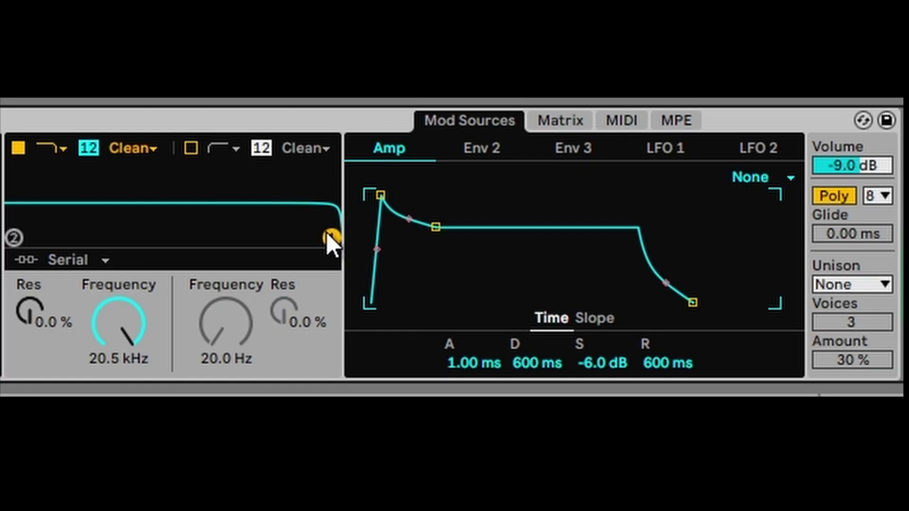
- Lower filter 1's cutoff frequency to 7.44 kHz and raise its resonance to 21 %
left_click_drag(550, 263, 519, 262)
left_click_drag(282, 238, 237, 220)
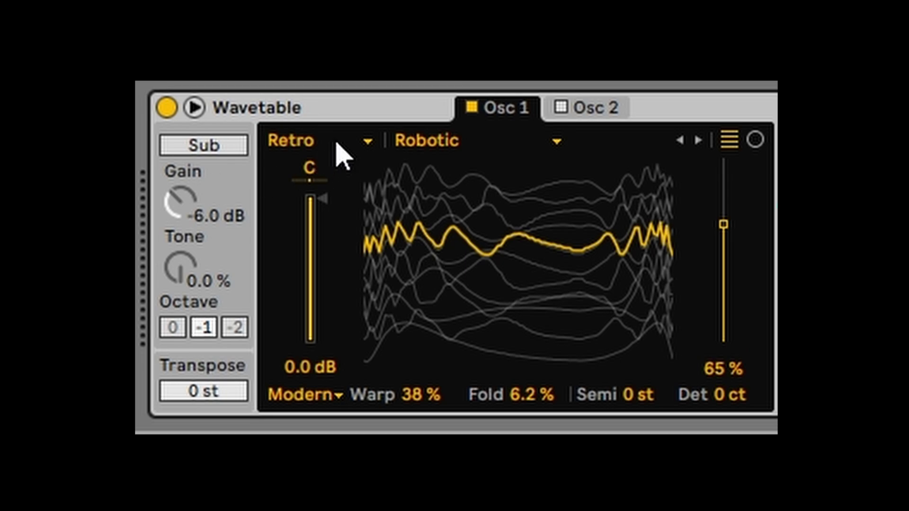
- Load the Basic Shapes wavetable from the Basics category into oscillator 1 and set its position to 45 %
left_click(352, 144)
left_click(323, 173)
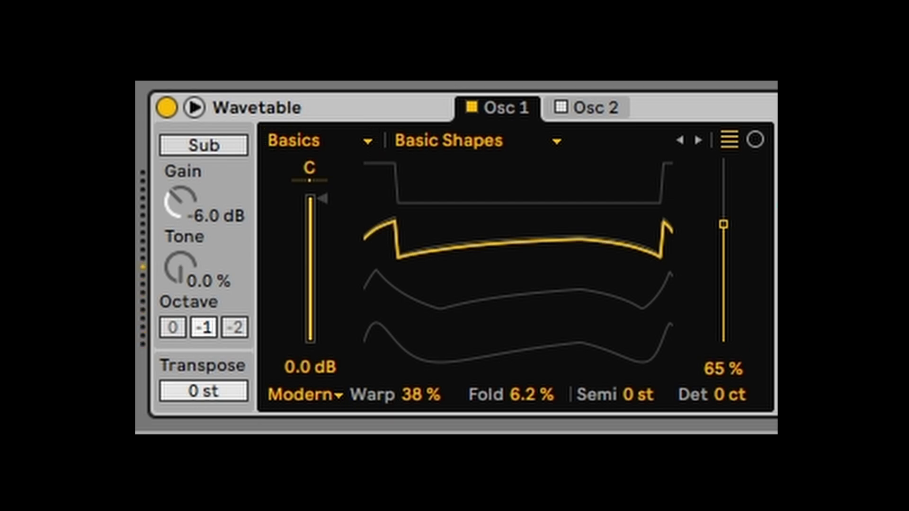
left_click_drag(603, 288, 602, 355)
left_click_drag(566, 284, 565, 251)
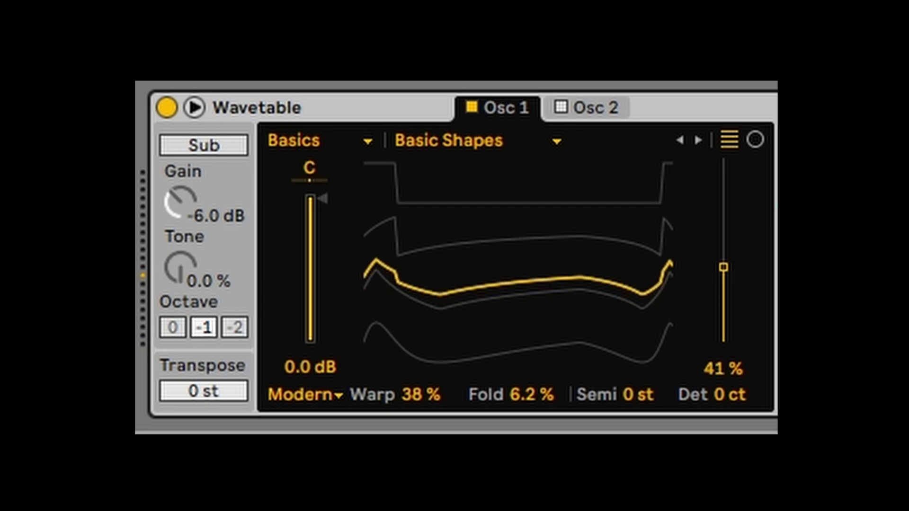
mouse_move(565, 284)
left_mouse_down()
mouse_move(566, 317)
mouse_move(556, 276)
left_mouse_up()
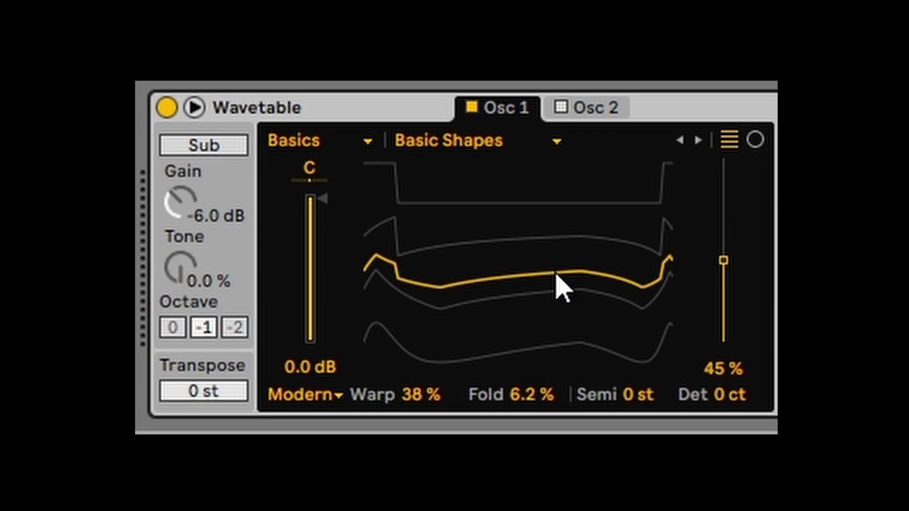
- Set oscillator 1's detune to 23 ct, Fold to 12 % and Warp to 19 %
left_click_drag(736, 398, 736, 396)
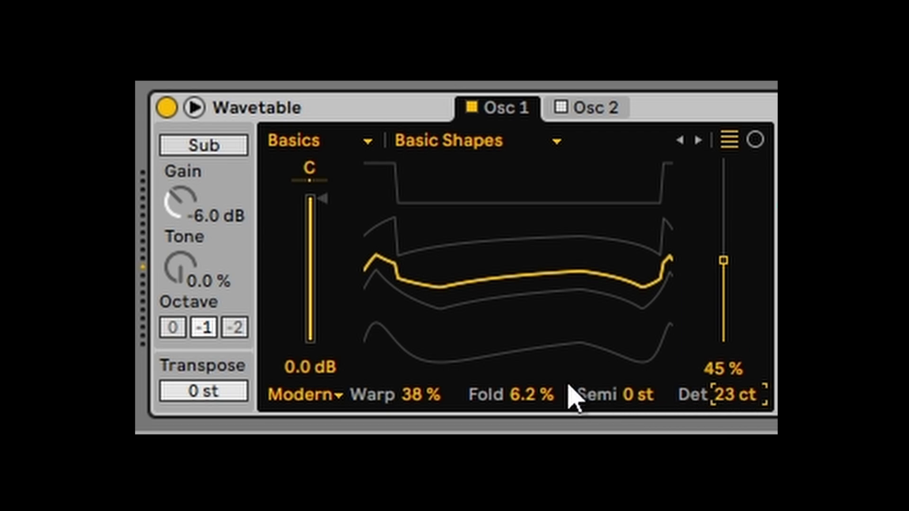
left_click_drag(529, 396, 529, 391)
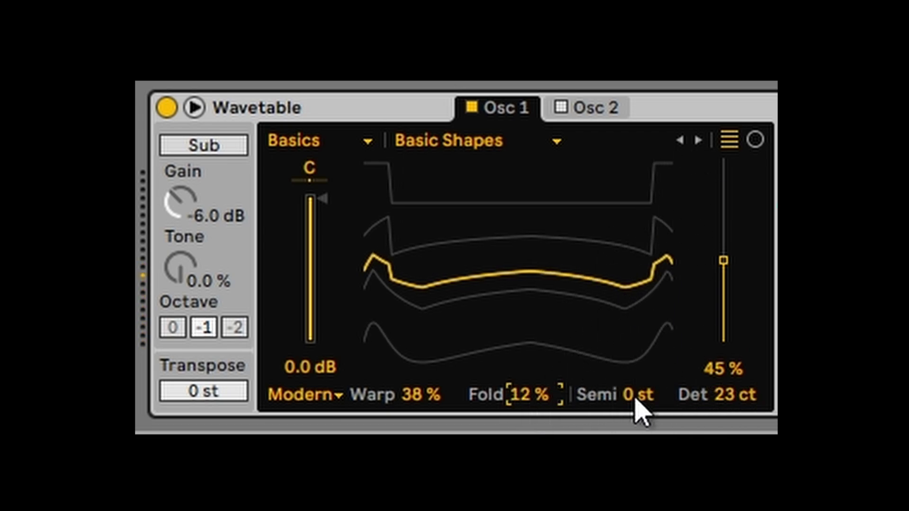
left_click_drag(440, 385, 440, 398)
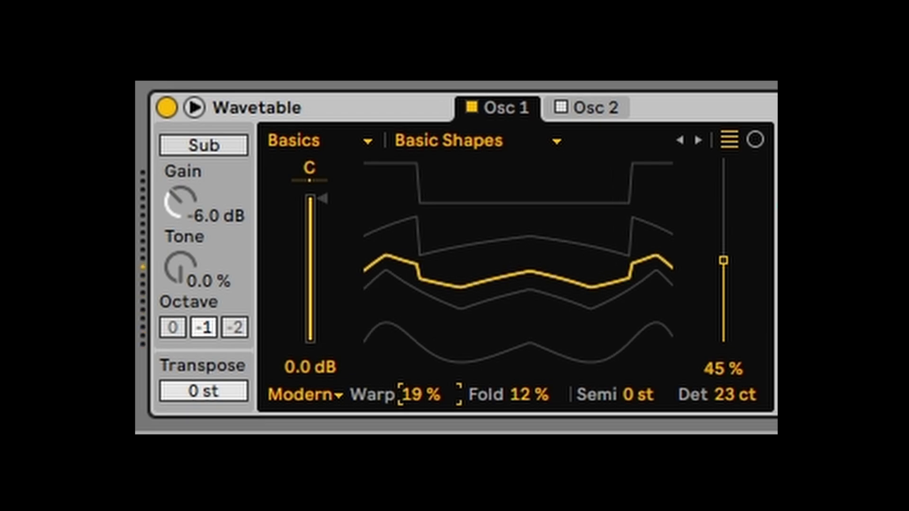
- Set oscillator 1's gain to -1.7 dB and pan it to 9R
left_click(321, 241)
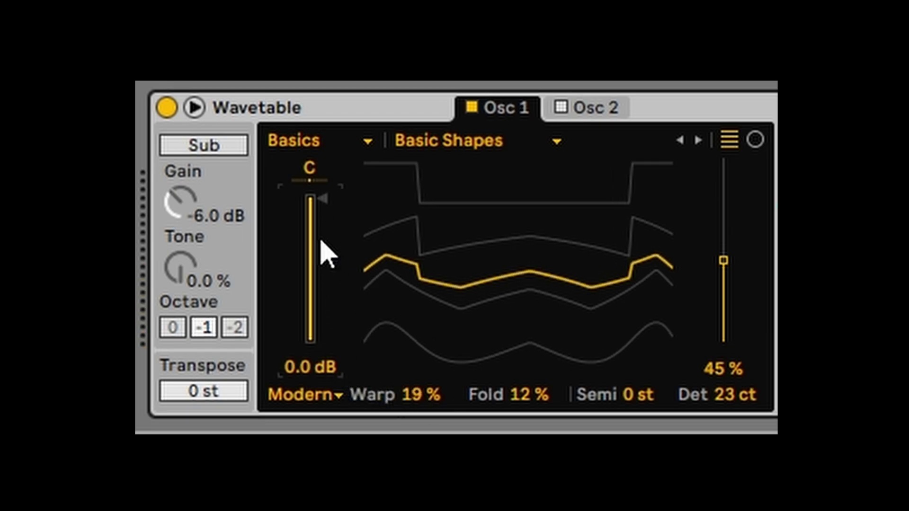
left_click_drag(308, 192, 307, 204)
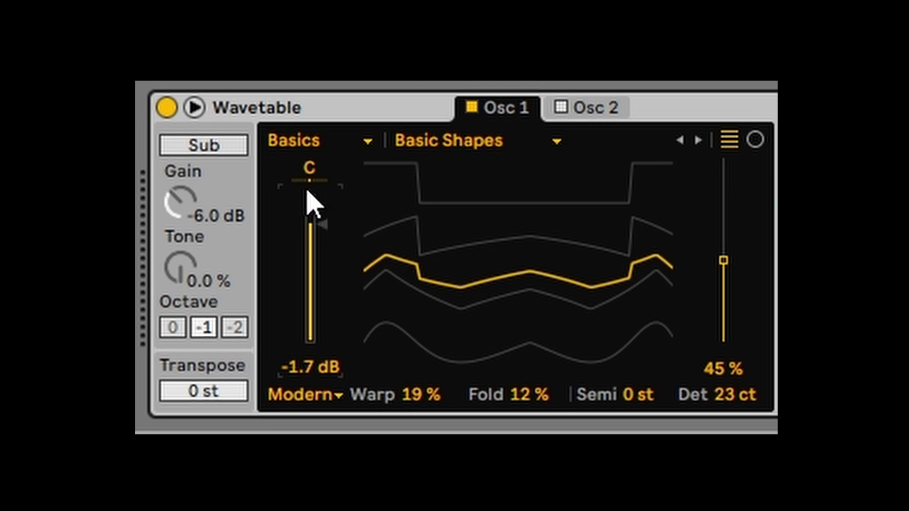
left_click_drag(309, 173, 310, 168)
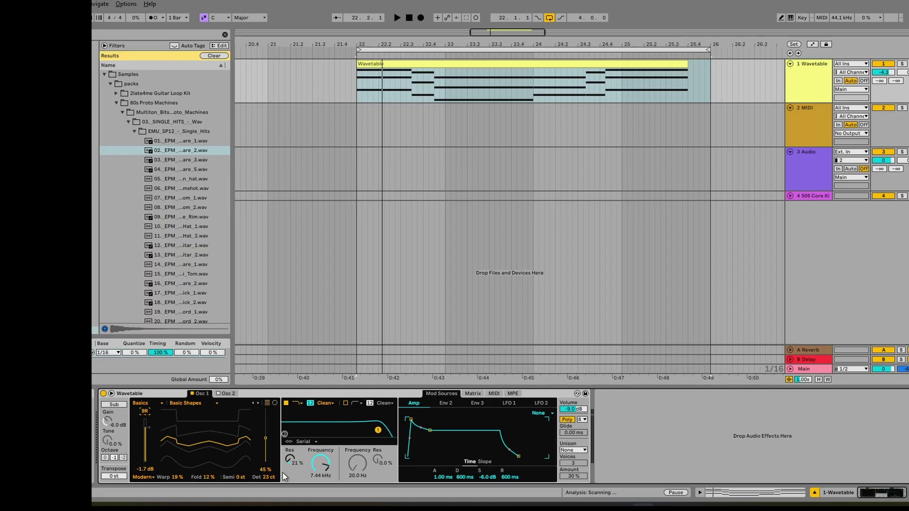
- Insert a sine-shaped automation curve for Osc 1 Pos over the looped range of the Wavetable track and play it back
key("a")
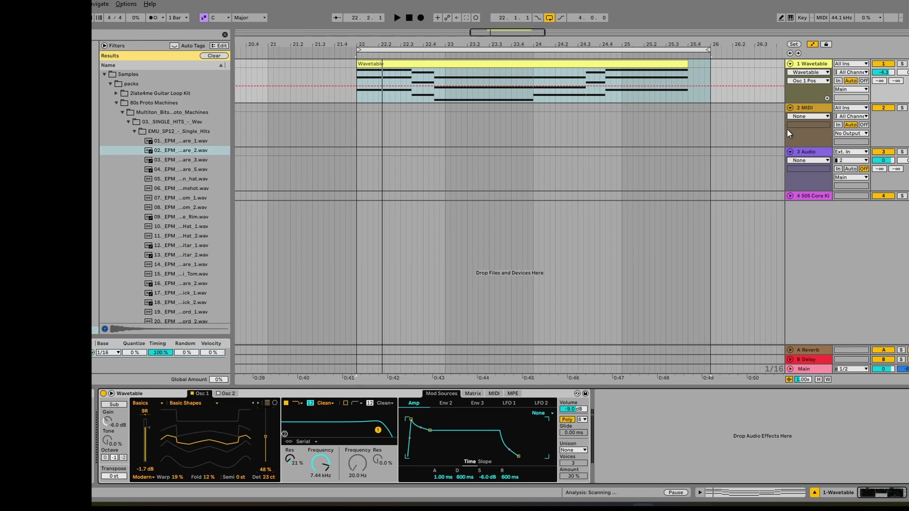
right_click(478, 76)
left_click(489, 305)
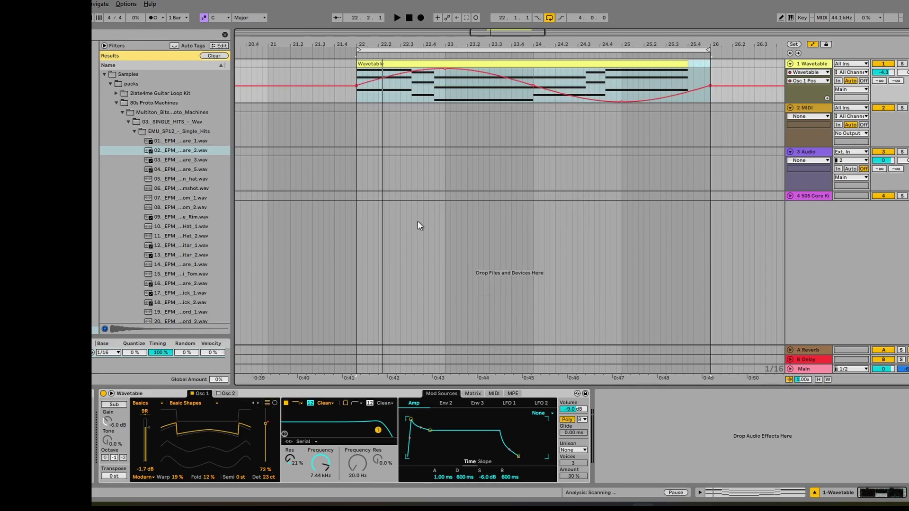
key("space")
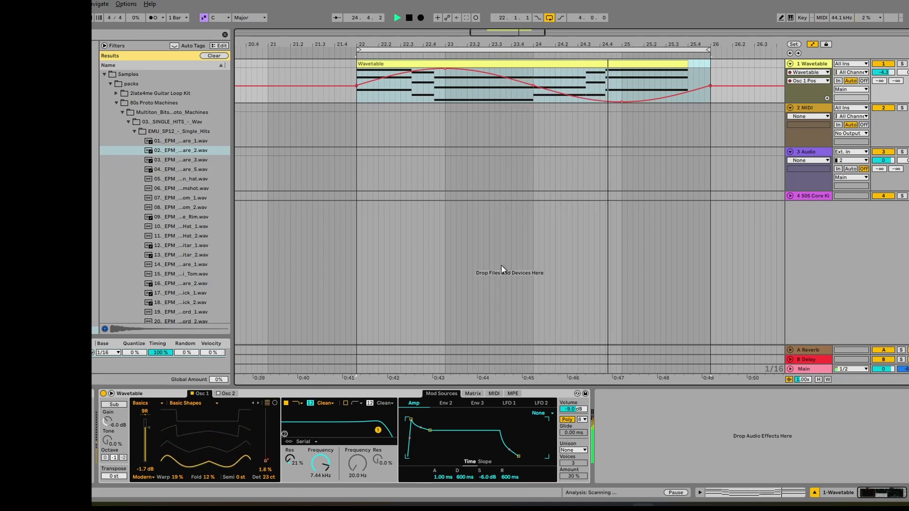
key("space")
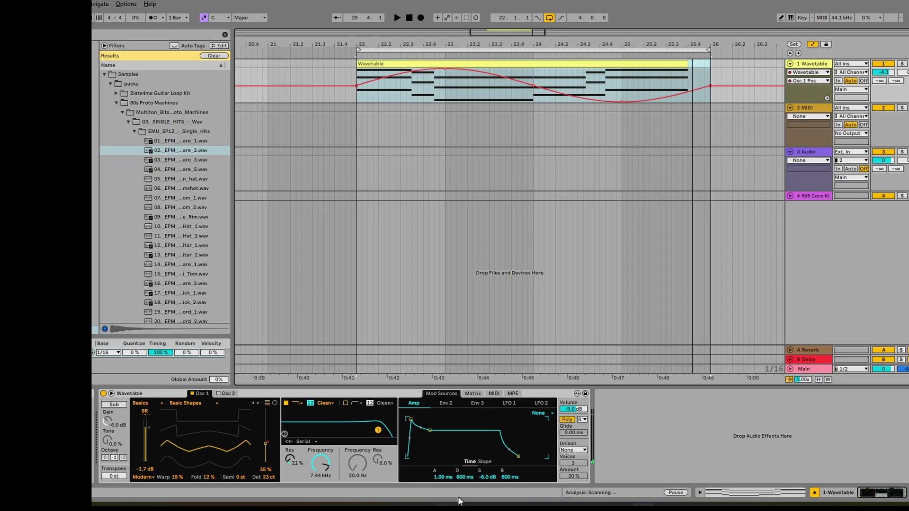
right_click(454, 90)
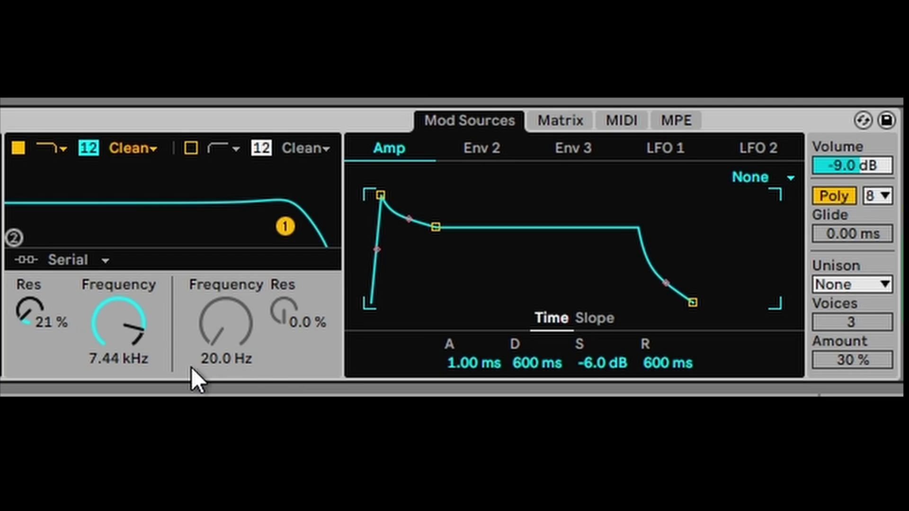
- Set filter 1's resonance to 52 % and its cutoff frequency to 1.82 kHz
mouse_move(44, 326)
left_mouse_down()
mouse_move(44, 299)
mouse_move(44, 327)
left_mouse_up()
left_click_drag(119, 322, 118, 353)
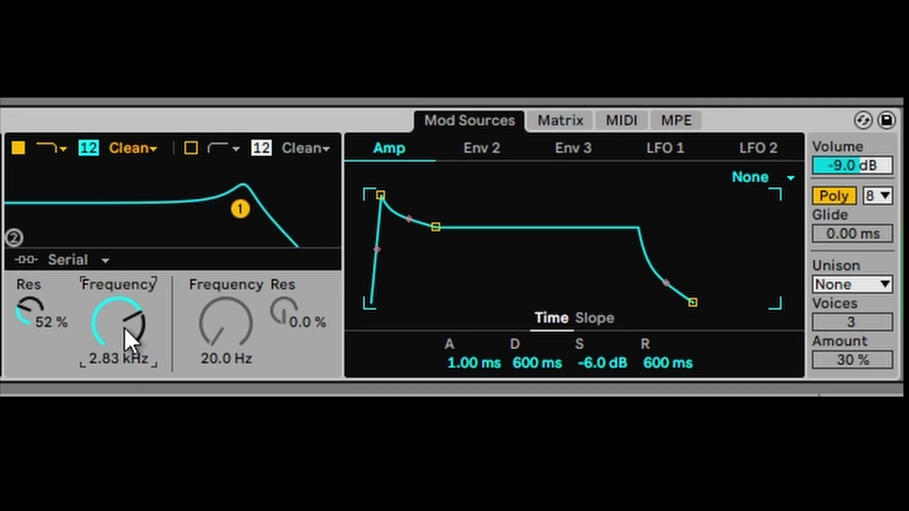
left_click_drag(126, 322, 126, 341)
- Switch filter 1 to the OSR circuit and set resonance to 39 %, frequency to 2.27 kHz and drive to 3.56 dB
left_click(126, 148)
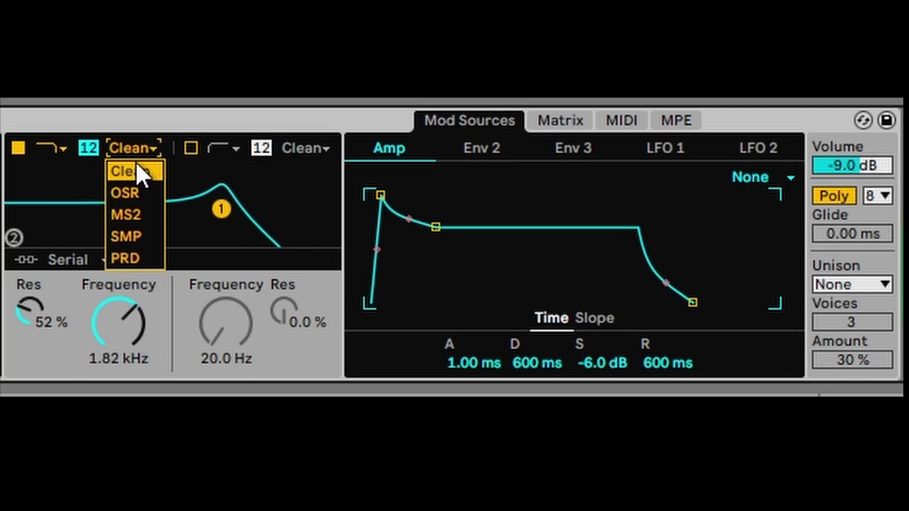
left_click(137, 170)
left_click(133, 152)
left_click(133, 192)
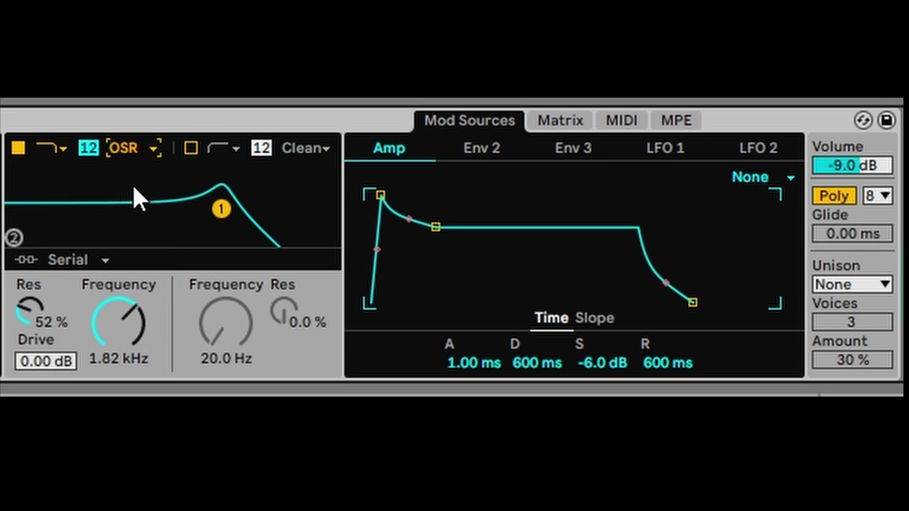
left_click_drag(99, 314, 99, 301)
left_click_drag(45, 361, 52, 329)
- Switch filter 1 to the MS2 circuit and lower its cutoff frequency to 1.46 kHz
left_click(126, 148)
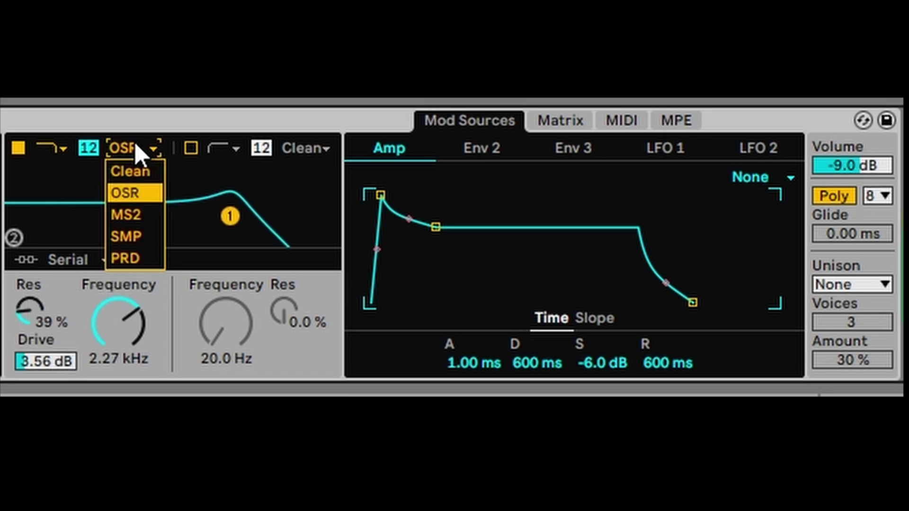
left_click(129, 217)
left_click_drag(98, 300, 98, 310)
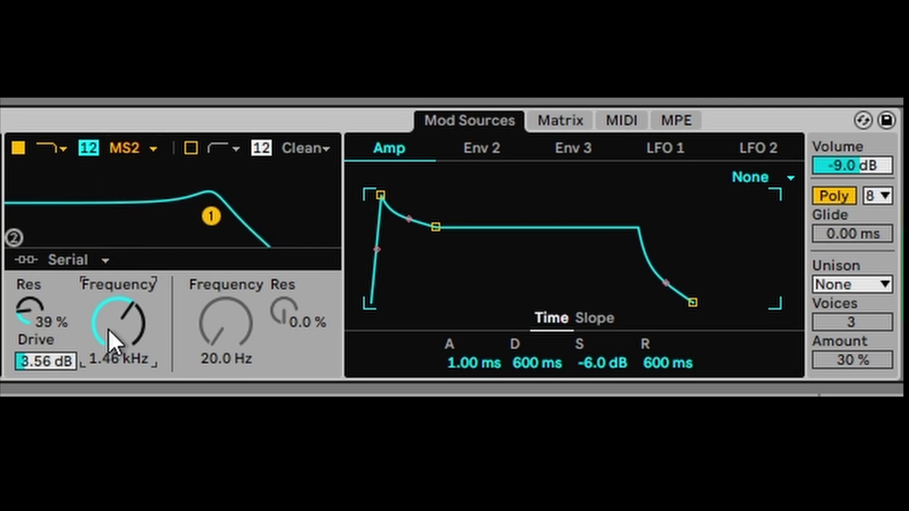
- Change filter 1's type from low-pass to band-pass
left_click(61, 148)
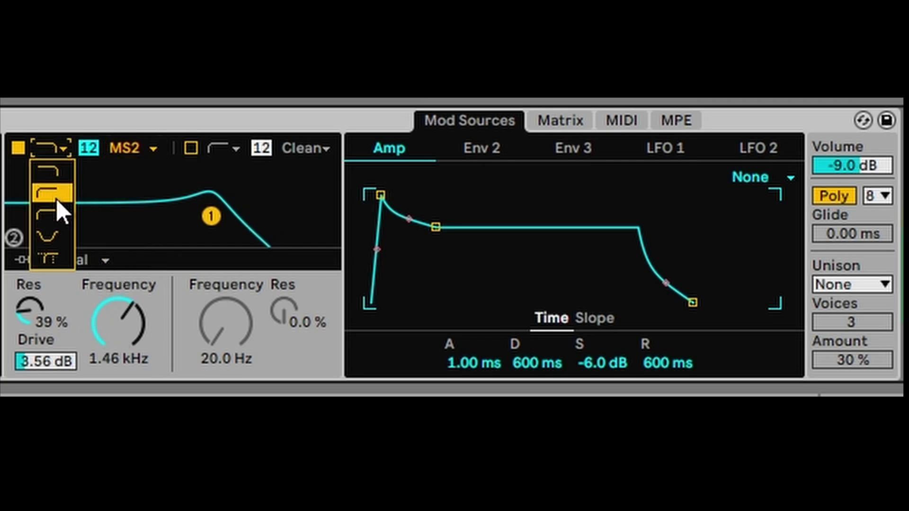
left_click(61, 218)
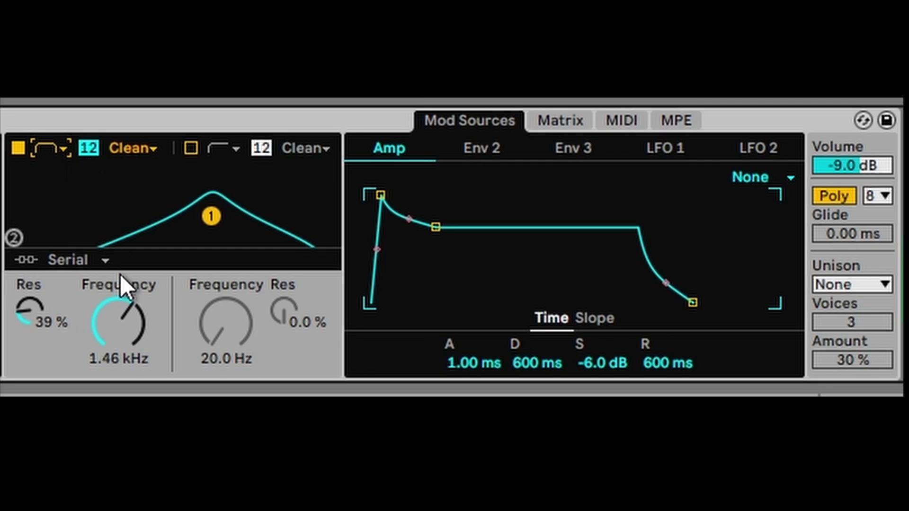
- Lower filter 1's cutoff frequency to 606 Hz and change its type back to low-pass
mouse_move(120, 274)
left_mouse_down()
mouse_move(120, 322)
mouse_move(120, 289)
left_mouse_up()
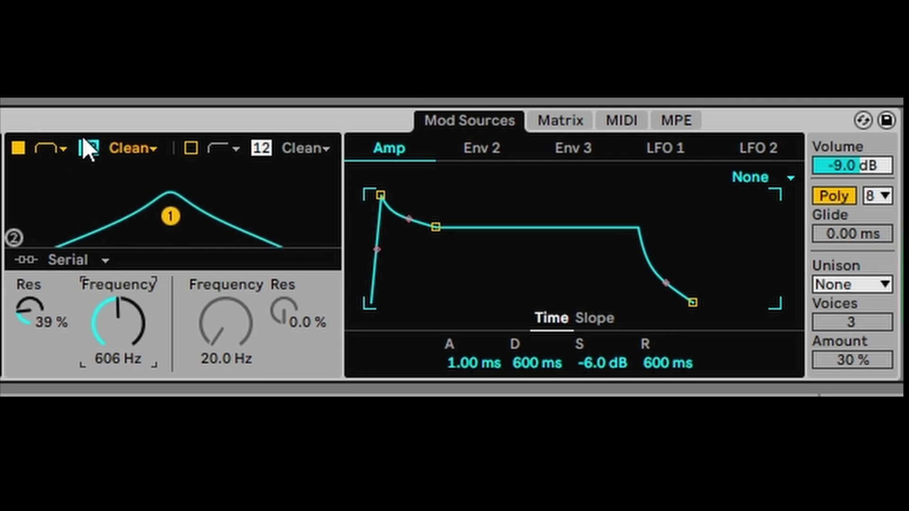
left_click(61, 150)
left_click(61, 163)
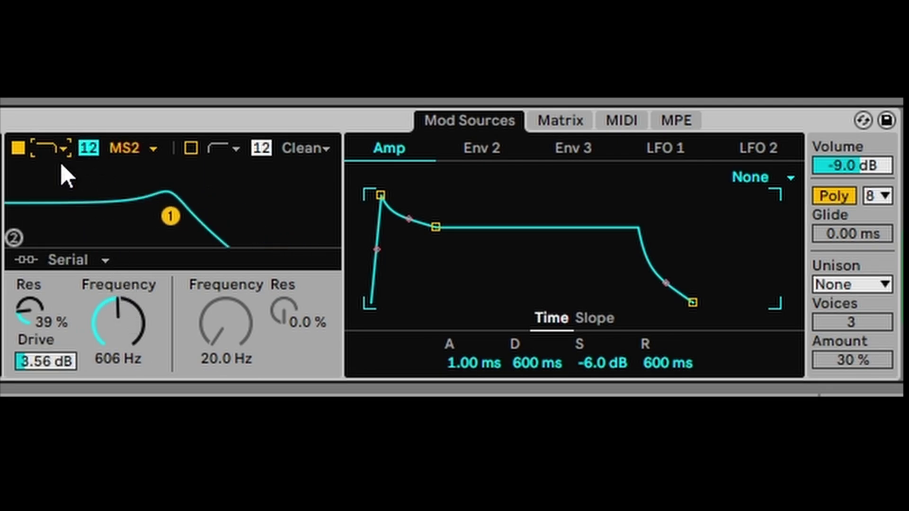
- Switch filter 1 off and on again, and set its frequency to 1.43 kHz with 26 % resonance
left_click(21, 148)
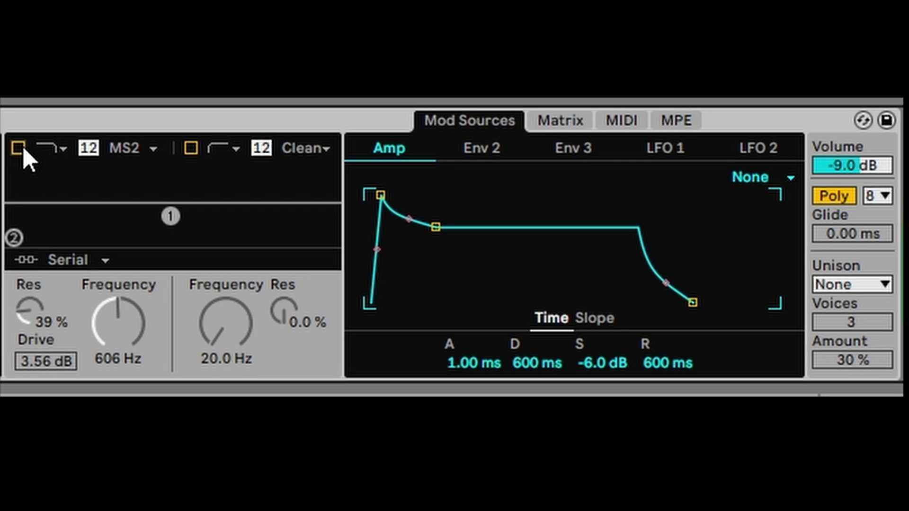
left_click(21, 147)
left_click_drag(166, 225, 209, 223)
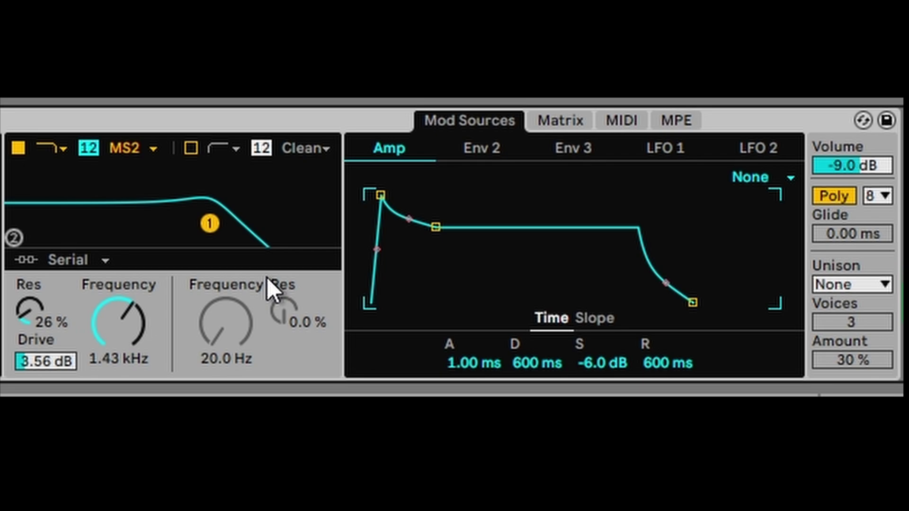
- Enable filter 2 and set its frequency to 114 Hz with 56 % resonance
left_click(191, 148)
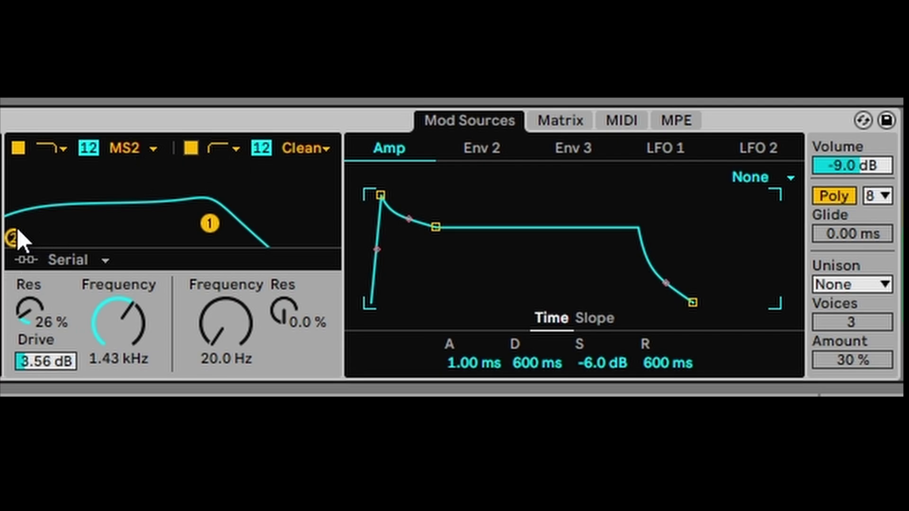
left_click_drag(13, 237, 94, 220)
mouse_move(294, 291)
left_mouse_down()
mouse_move(294, 266)
mouse_move(278, 285)
left_mouse_up()
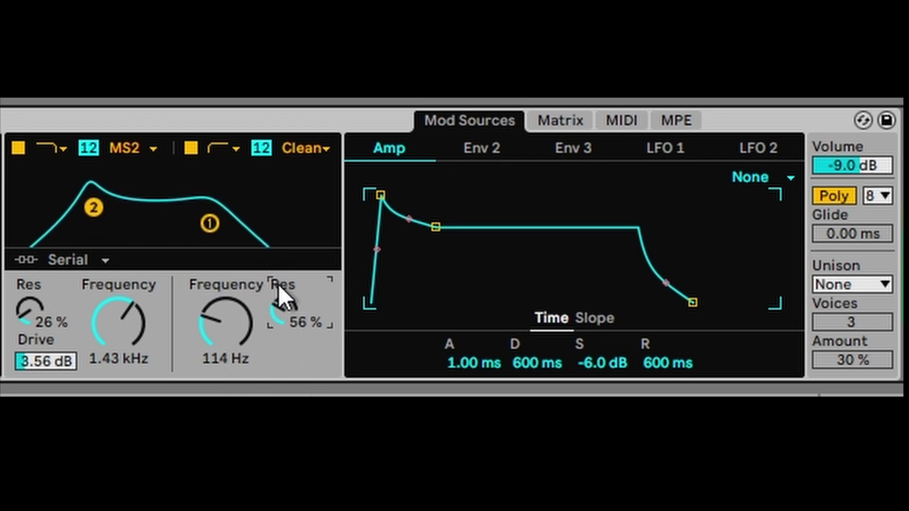
- Make filter 2 a band-pass at 295 Hz with 52 % resonance, and set filter 1 to 1.26 kHz with 29 % resonance
left_click(238, 157)
left_click(229, 213)
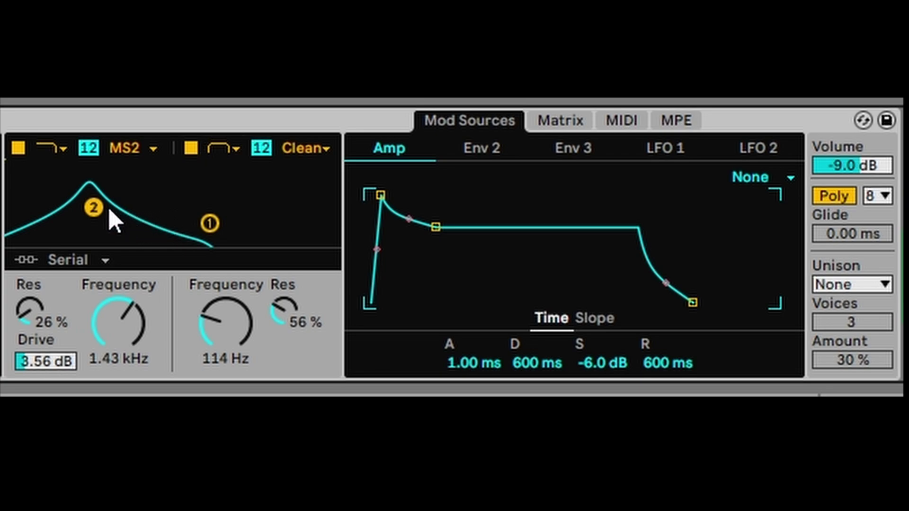
left_click_drag(93, 207, 137, 209)
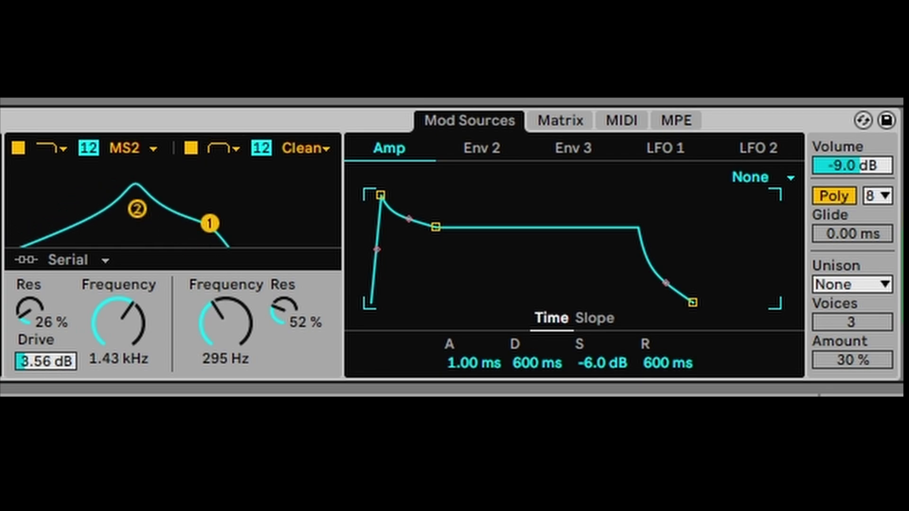
mouse_move(210, 223)
left_mouse_down()
mouse_move(268, 215)
mouse_move(282, 195)
mouse_move(251, 197)
mouse_move(211, 183)
mouse_move(205, 208)
left_mouse_up()
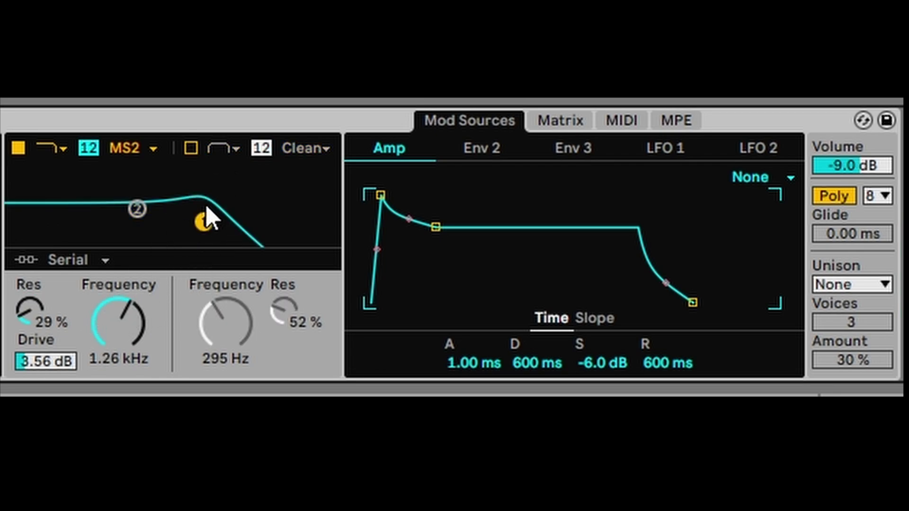
- Look over the modulation matrix and set LFO 1's rate to 0.37 Hz
left_click(549, 121)
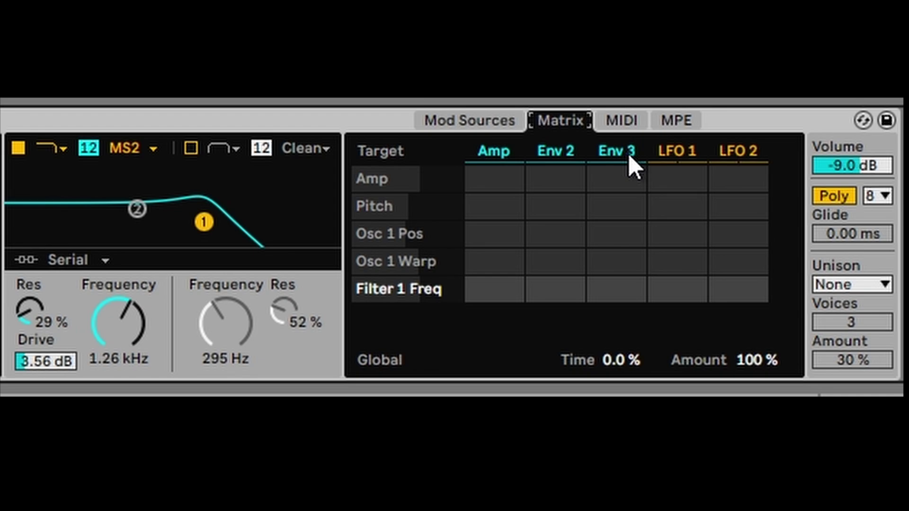
left_click(487, 120)
left_click(661, 151)
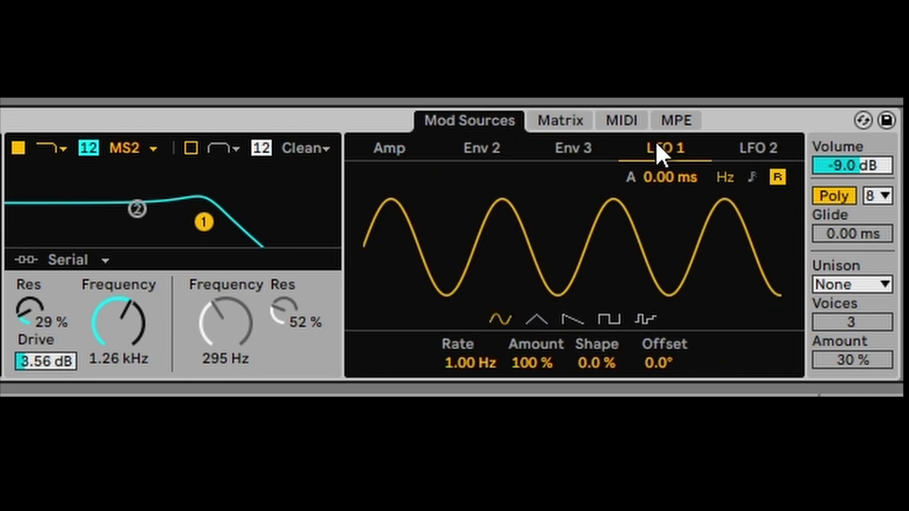
left_click_drag(553, 216, 587, 176)
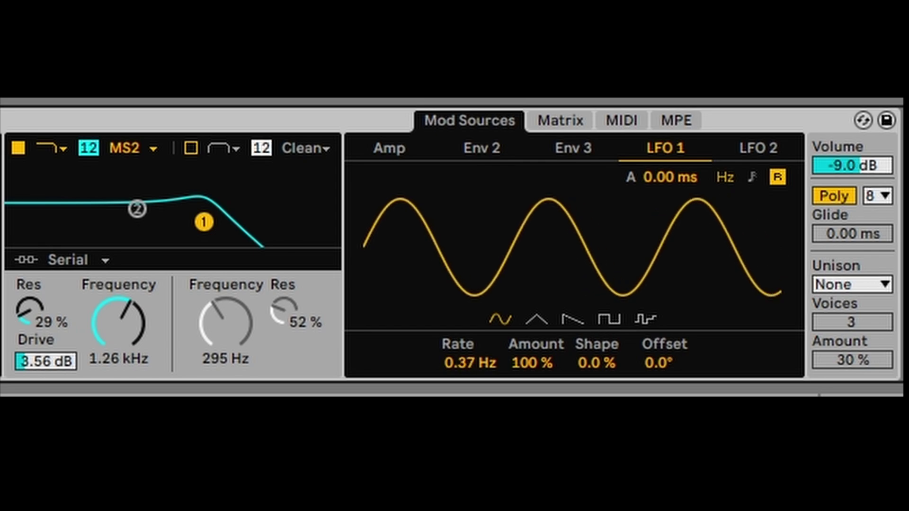
- Try the triangle, sawtooth and square waveforms on LFO 1 and return it to sine
left_click(538, 324)
left_click(573, 323)
left_click(609, 320)
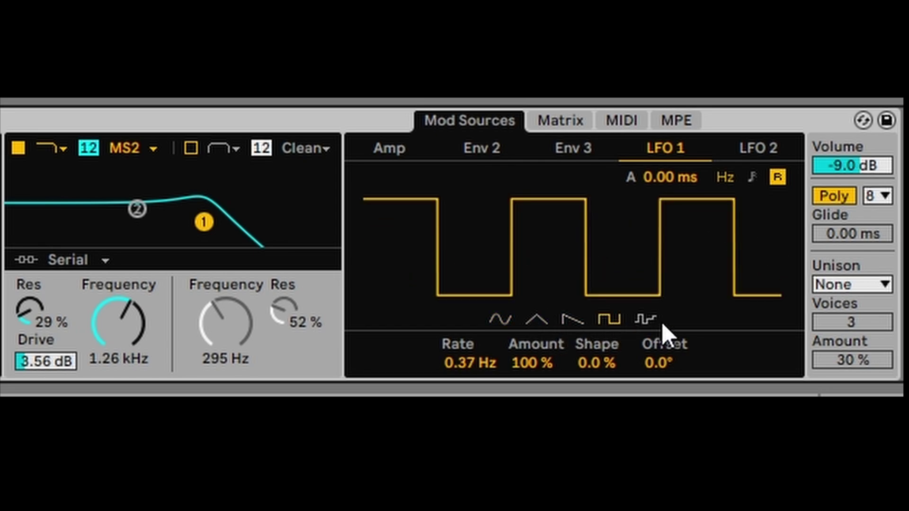
left_click(499, 320)
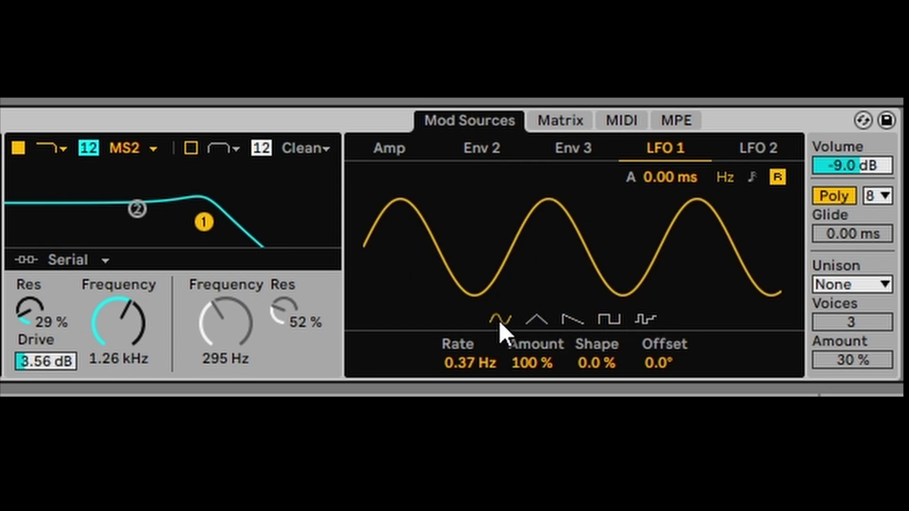
- Assign LFO 1 to Pitch in the modulation matrix with an amount of 5.2
left_click(564, 118)
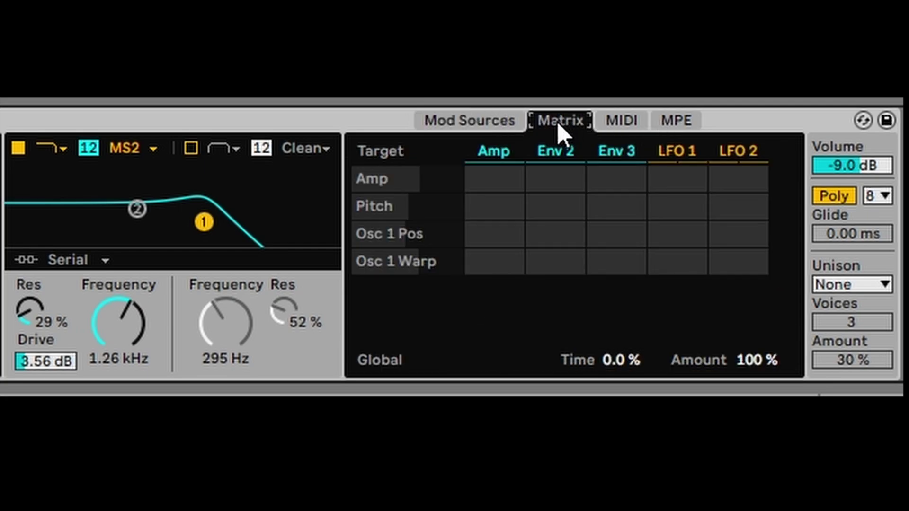
left_click(656, 203)
left_click(673, 202)
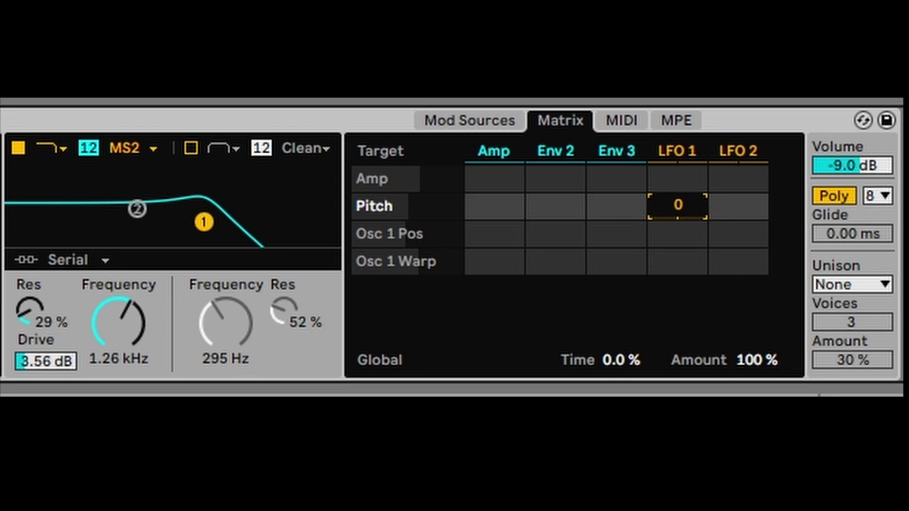
left_click_drag(649, 219, 679, 213)
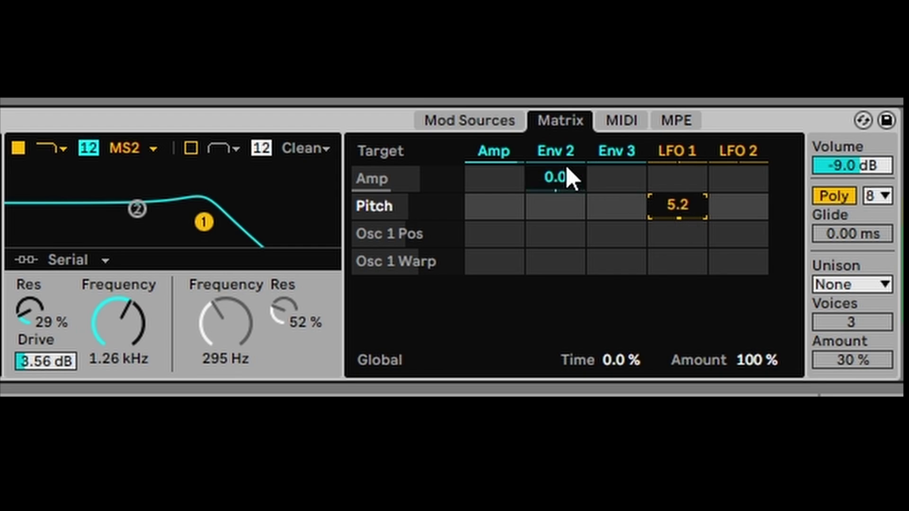
- Slow LFO 1's rate to 0.01 Hz
left_click(466, 121)
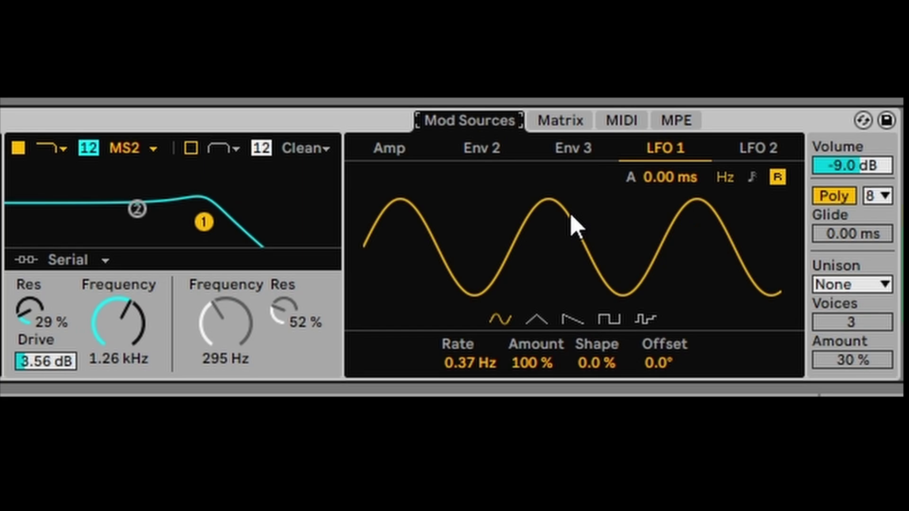
mouse_move(470, 363)
left_mouse_down()
mouse_move(470, 389)
mouse_move(470, 368)
left_mouse_up()
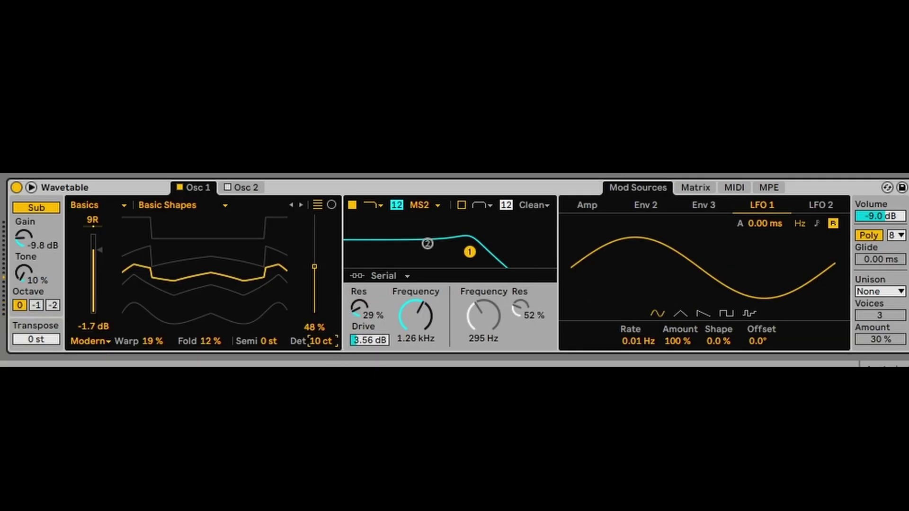
key("Down")
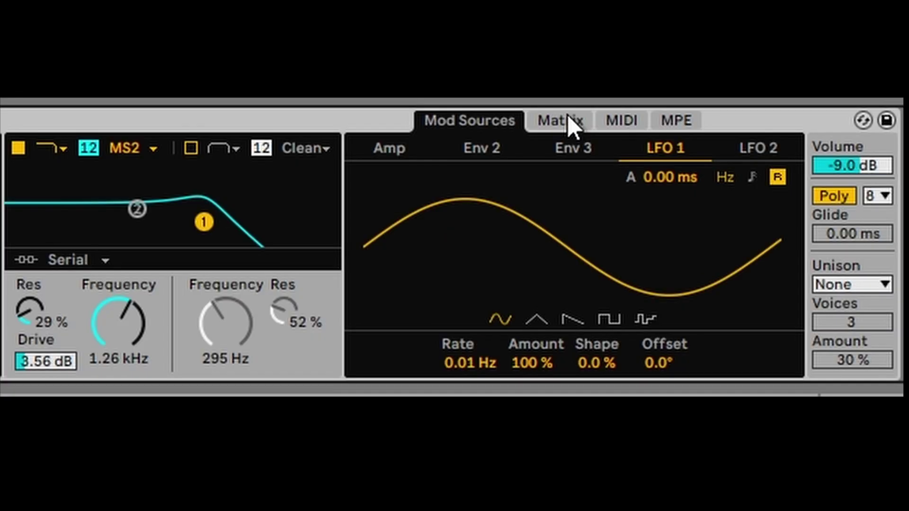
- Raise LFO 1's modulation amount on Pitch to 9 in the matrix
left_click(700, 184)
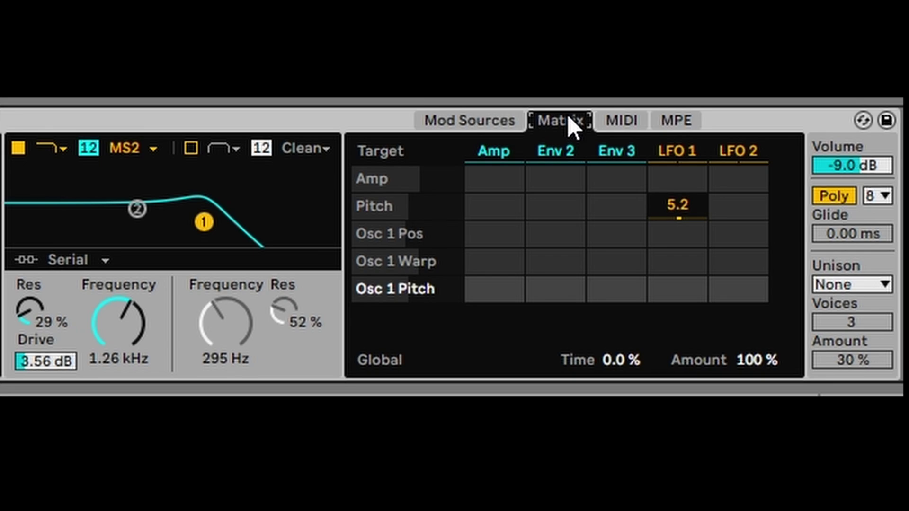
left_click(676, 205)
left_click_drag(675, 205, 671, 254)
type("6")
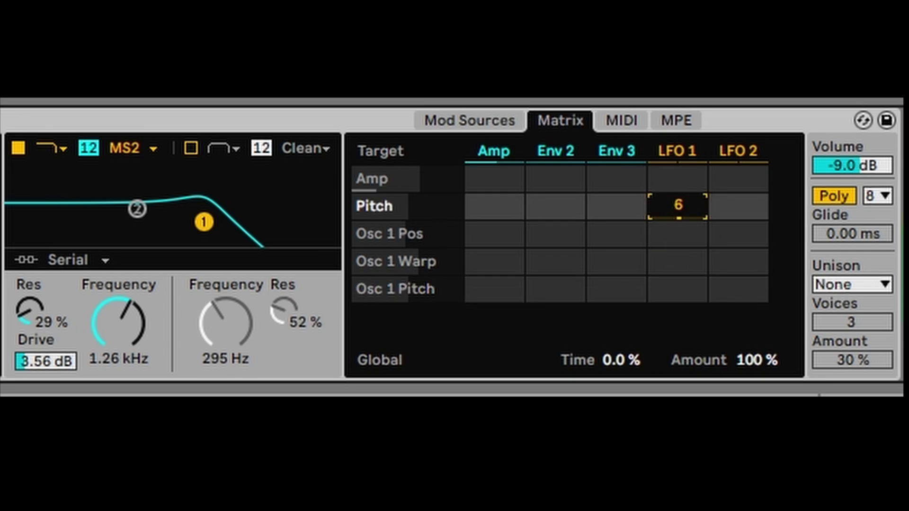
left_click_drag(678, 205, 678, 191)
- Add filter 1's frequency as a matrix target and modulate it with LFO 1 by 23
left_click(125, 321)
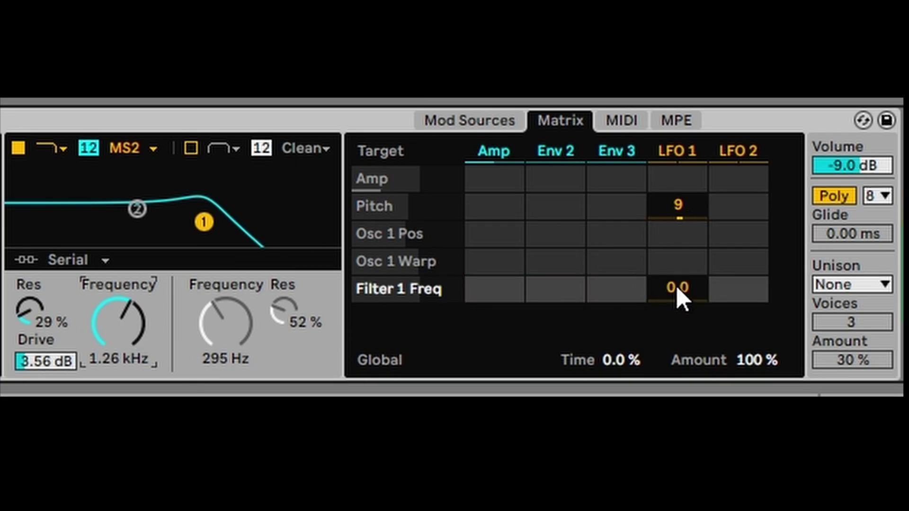
left_click_drag(676, 285, 676, 245)
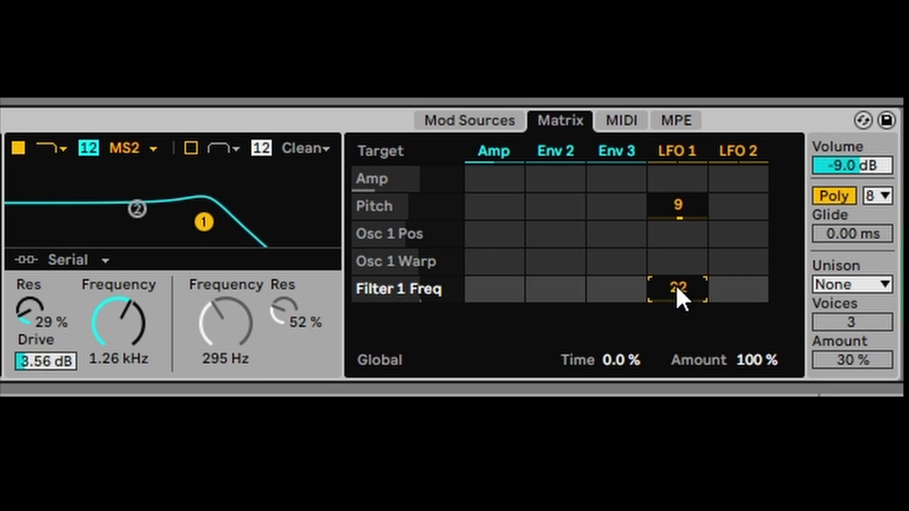
left_click_drag(676, 286, 676, 279)
- Set LFO 1's modulation amount to 3 on Pitch and 88 on Filter 1 Freq
left_click(678, 205)
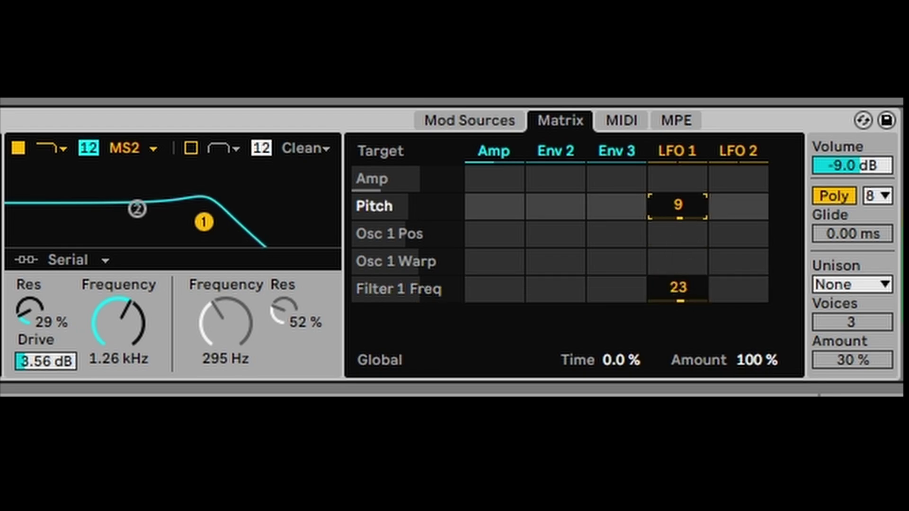
left_click_drag(678, 205, 680, 219)
left_click_drag(678, 287, 678, 265)
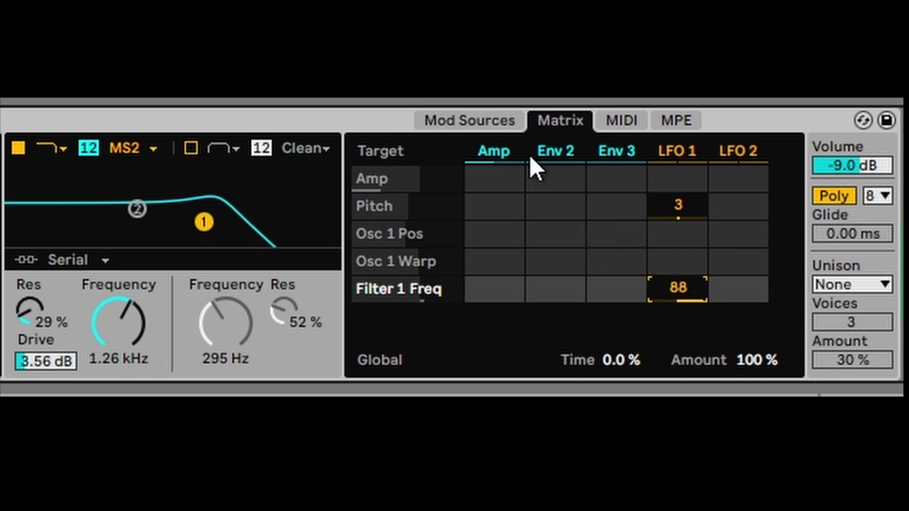
- Change LFO 2's waveform to square
left_click(497, 115)
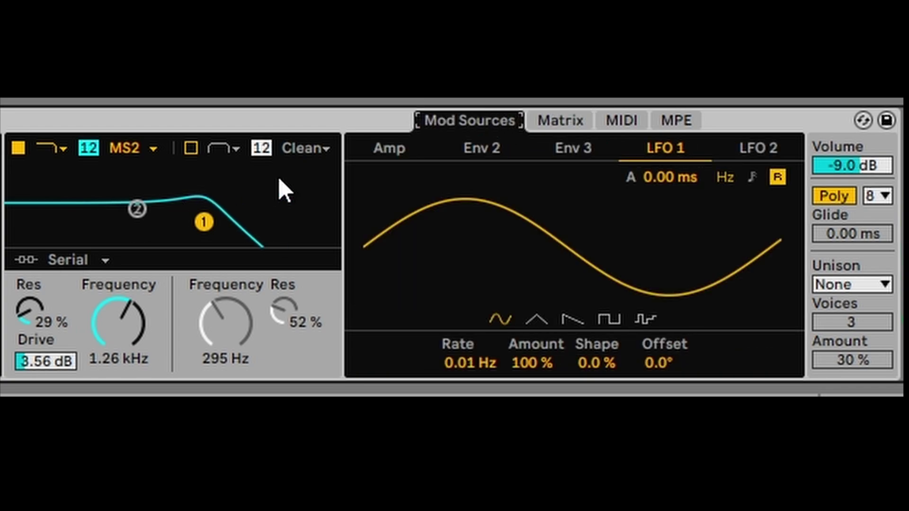
left_click(753, 147)
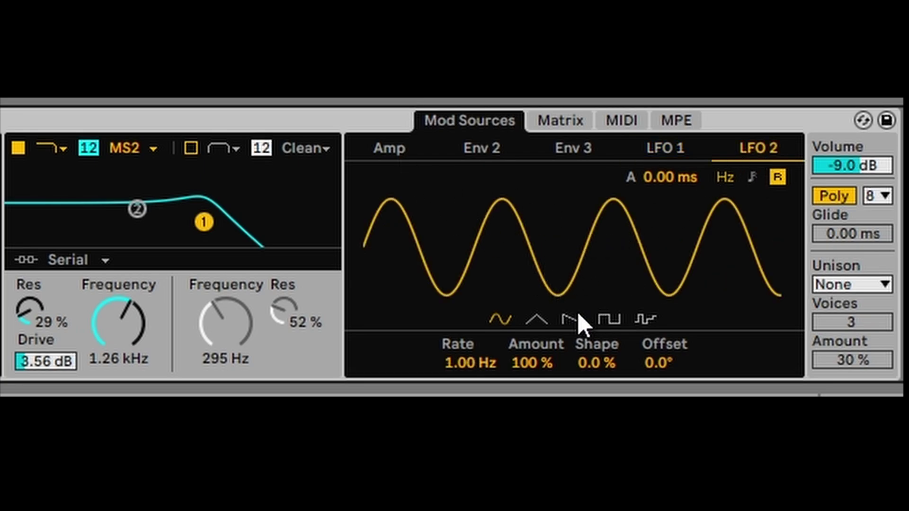
left_click(607, 317)
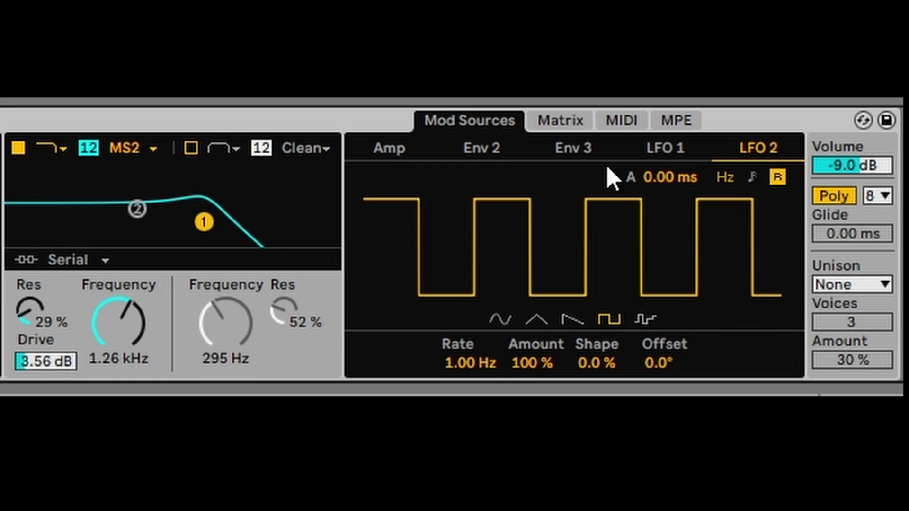
- Remove LFO 1's modulation from Filter 1 Freq and assign LFO 2 to it with an amount of 33
left_click(580, 119)
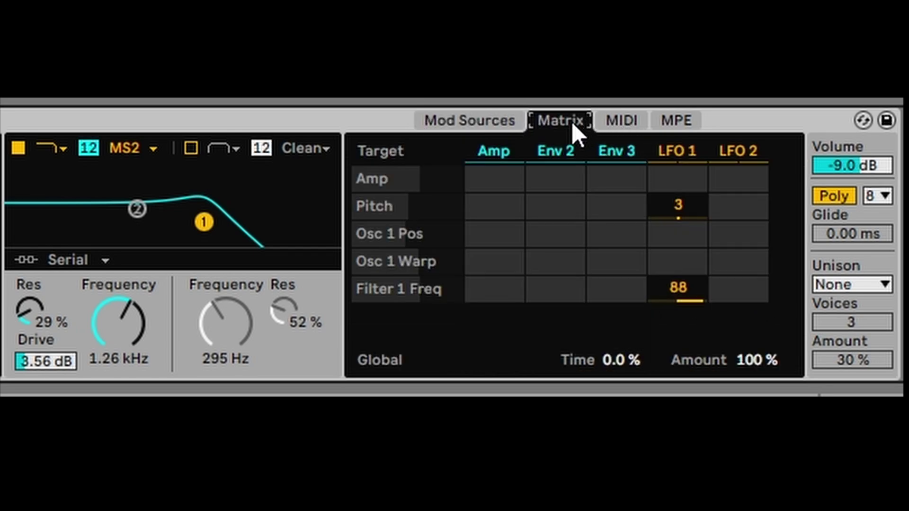
left_click(700, 296)
left_click_drag(678, 288, 720, 274)
left_click(720, 290)
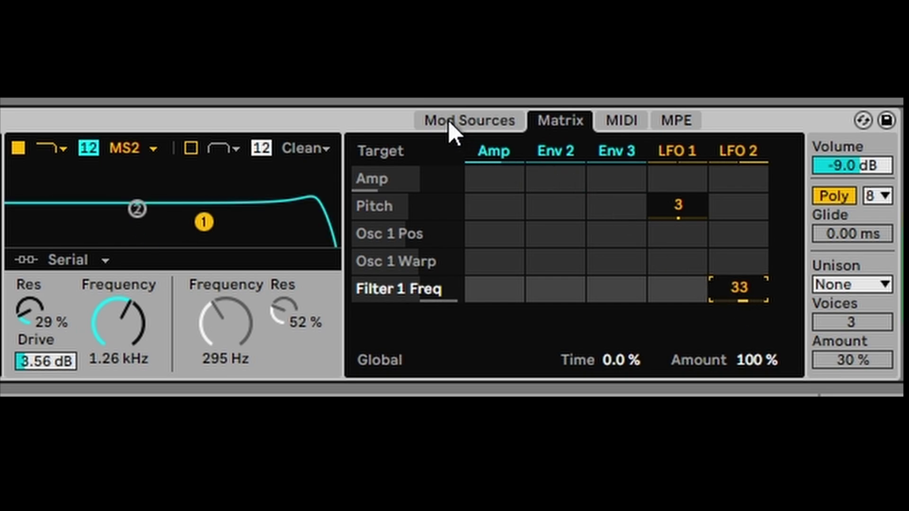
- Switch LFO 2 to the random stepped waveform and set its rate to 3.50 Hz
left_click(467, 121)
left_click_drag(470, 362, 470, 412)
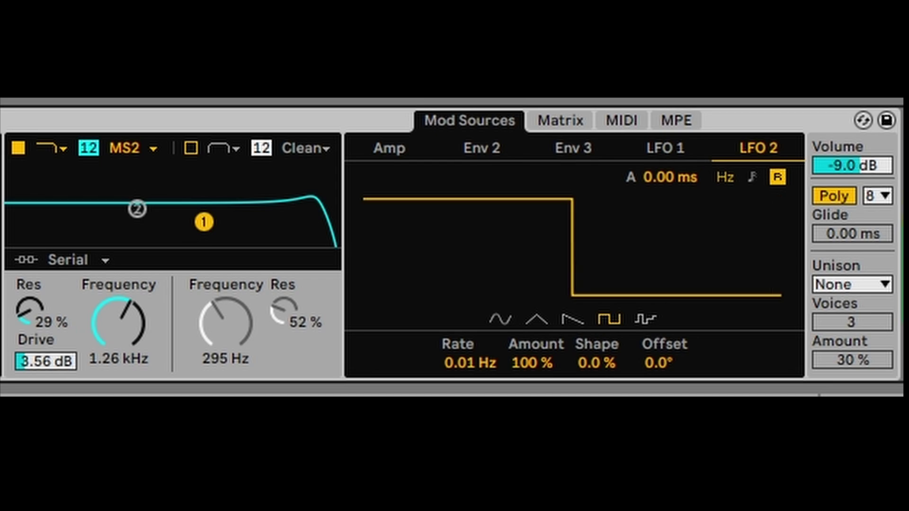
left_click(645, 319)
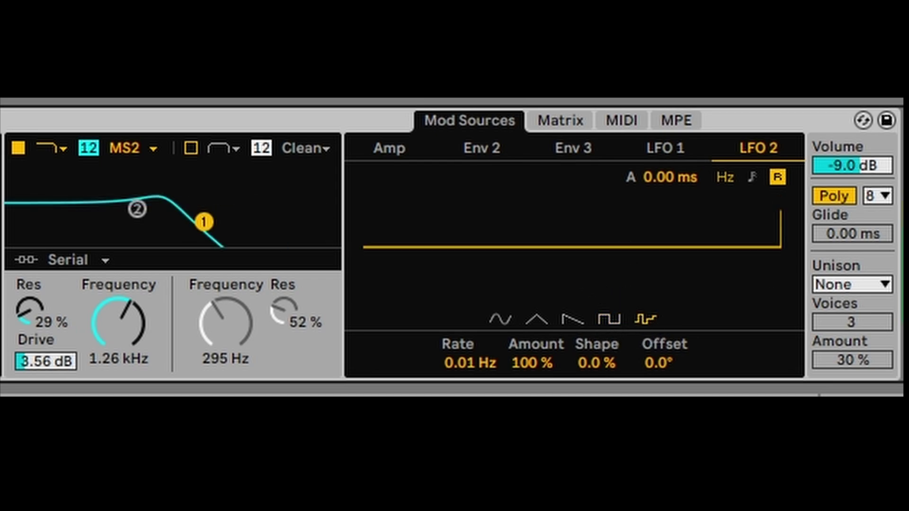
left_click_drag(470, 363, 470, 310)
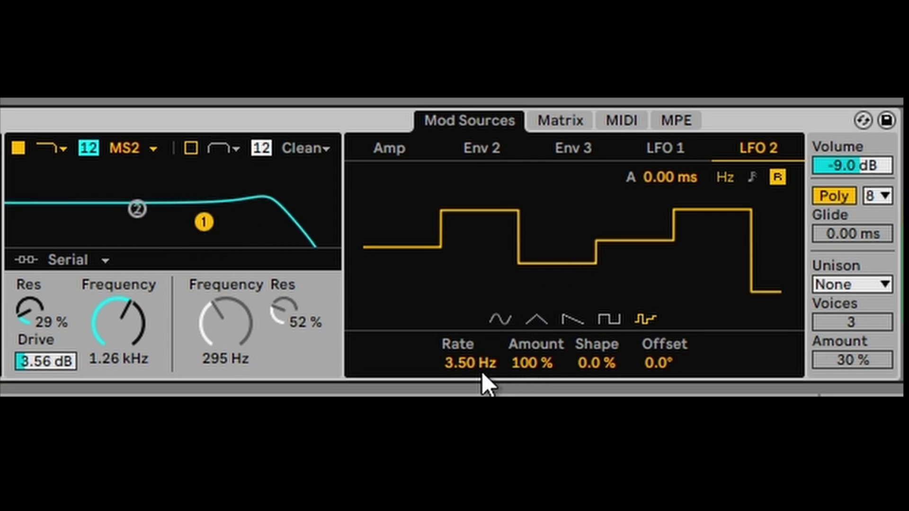
- Set LFO 2's rate to 5.35 Hz, its shape to -28 % and its offset to 90°
left_click_drag(470, 368, 469, 340)
left_click_drag(581, 370, 651, 348)
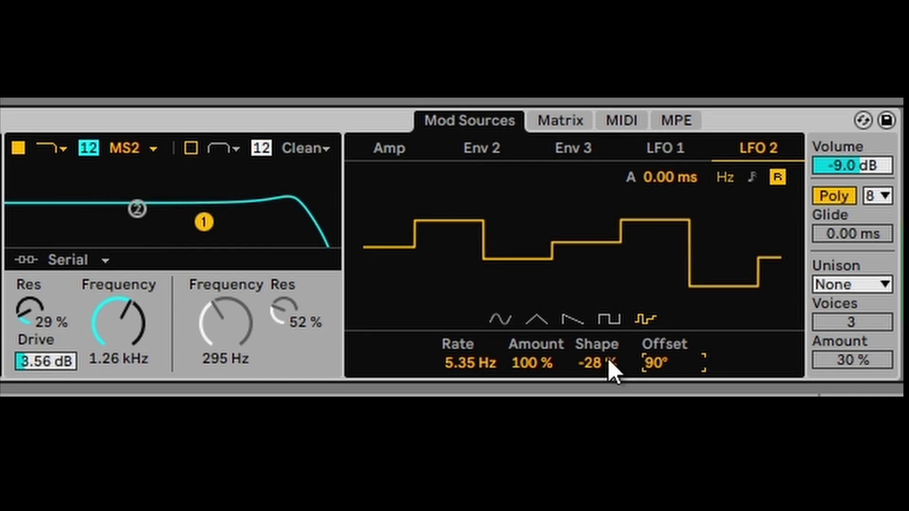
- Set LFO 2's amount to 31 % and its attack to 232 ms
left_click_drag(530, 363, 530, 416)
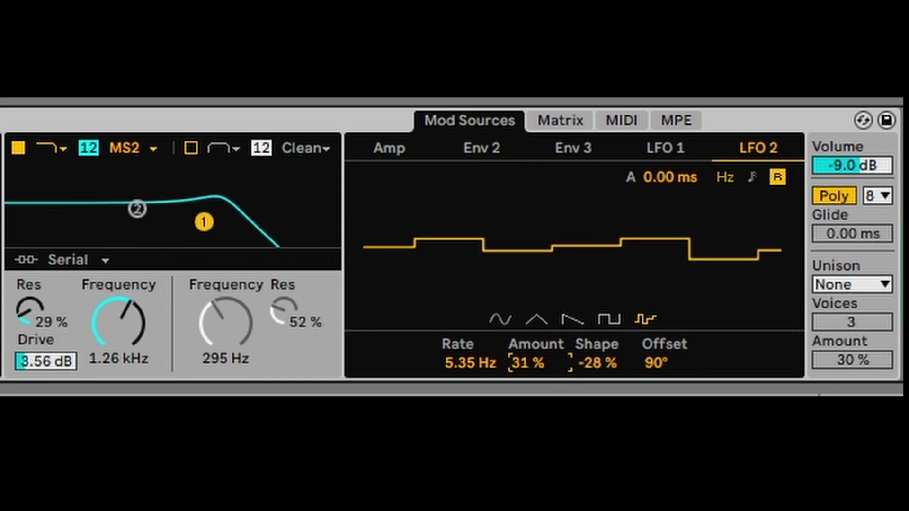
left_click_drag(675, 180, 674, 134)
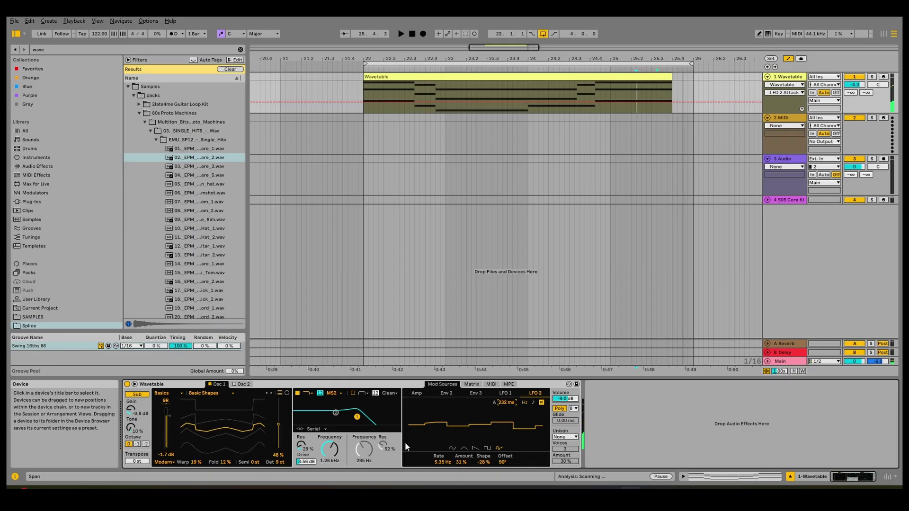
- Start playback with the modulation sources expanded and view the MIDI modulation matrix
left_click(135, 384)
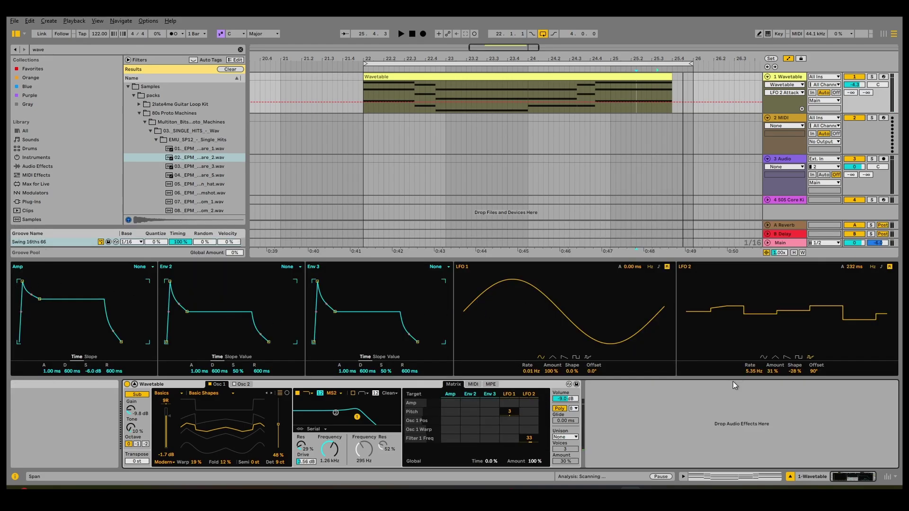
key("space")
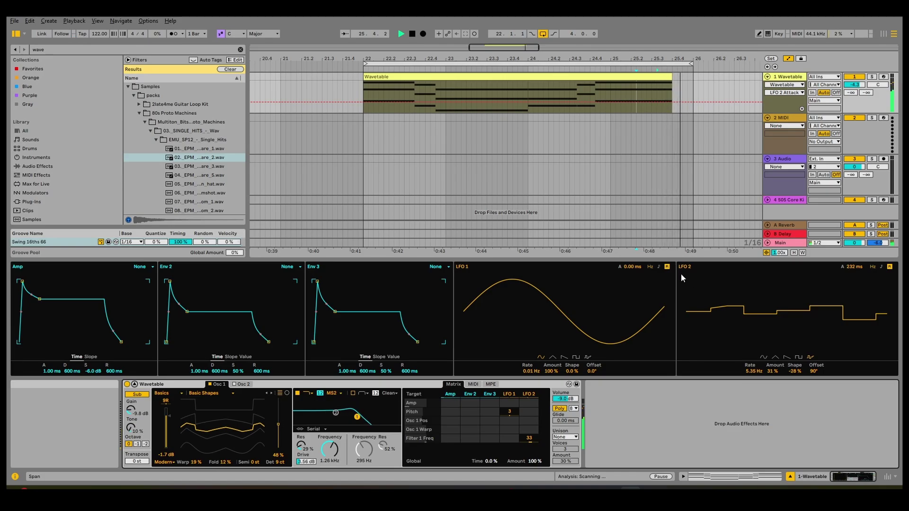
left_click(473, 384)
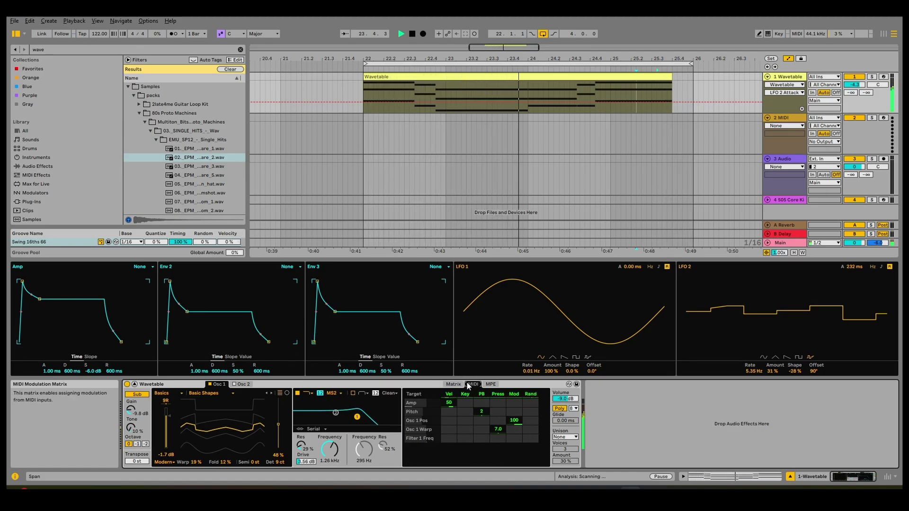
left_click(453, 384)
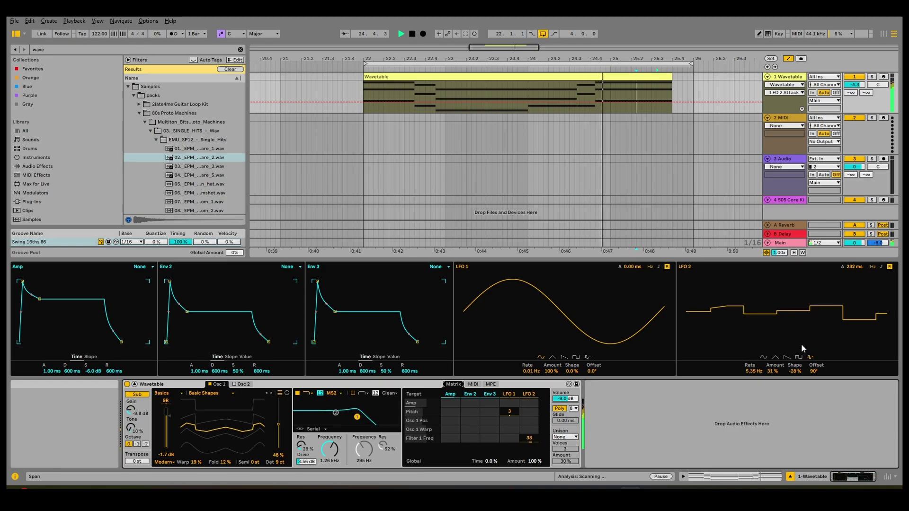
- Switch LFO 2 to a sine wave at 0.07 Hz and set its Filter 1 Freq modulation amount to 6.2
left_click(763, 357)
left_click_drag(769, 322, 857, 322)
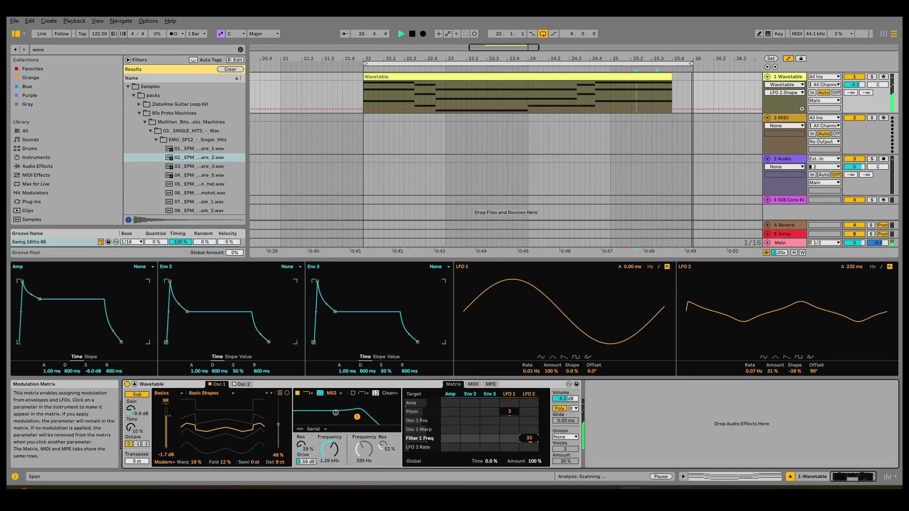
left_click_drag(537, 441, 537, 463)
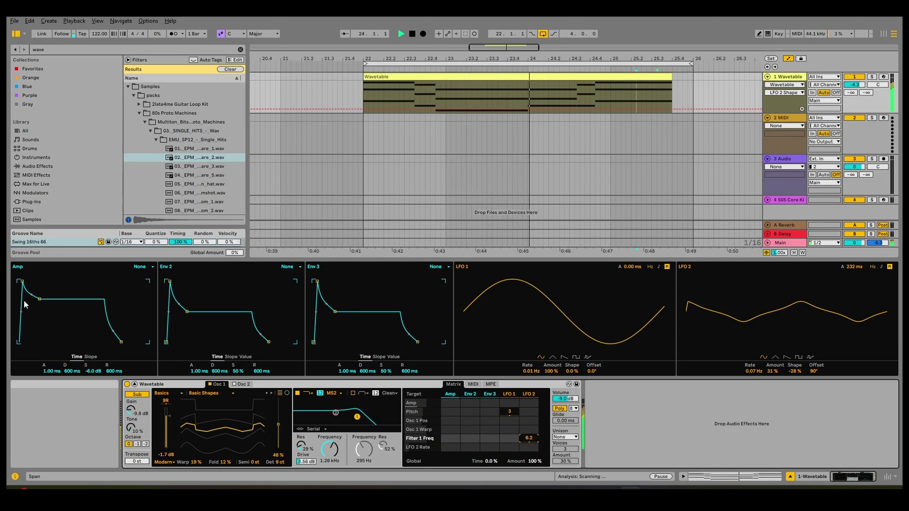
- Set the amp envelope's attack to 1.68 s, decay to 238 ms and sustain to -12 dB, and switch off the sub oscillator
left_click_drag(22, 281, 56, 312)
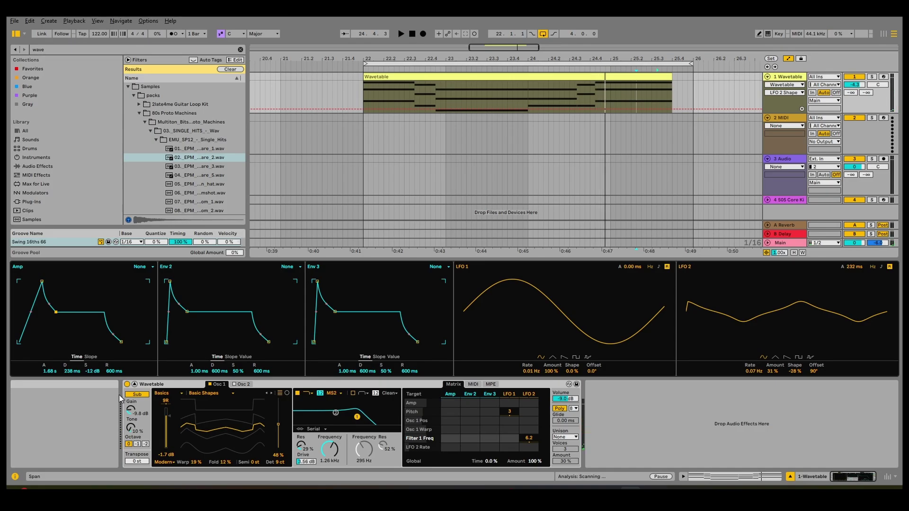
left_click(137, 394)
left_click(135, 384)
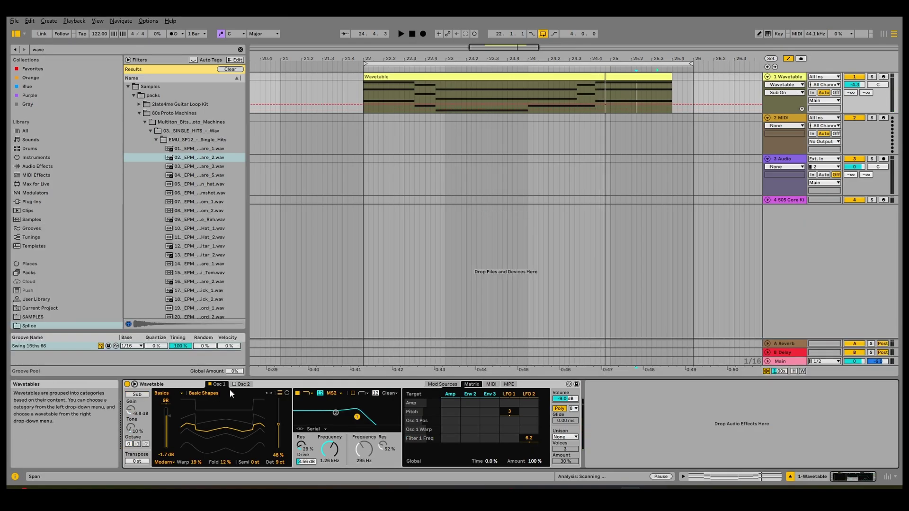
- Turn on oscillator 2 and load the Saw PW Bass wavetable into it
left_click(242, 384)
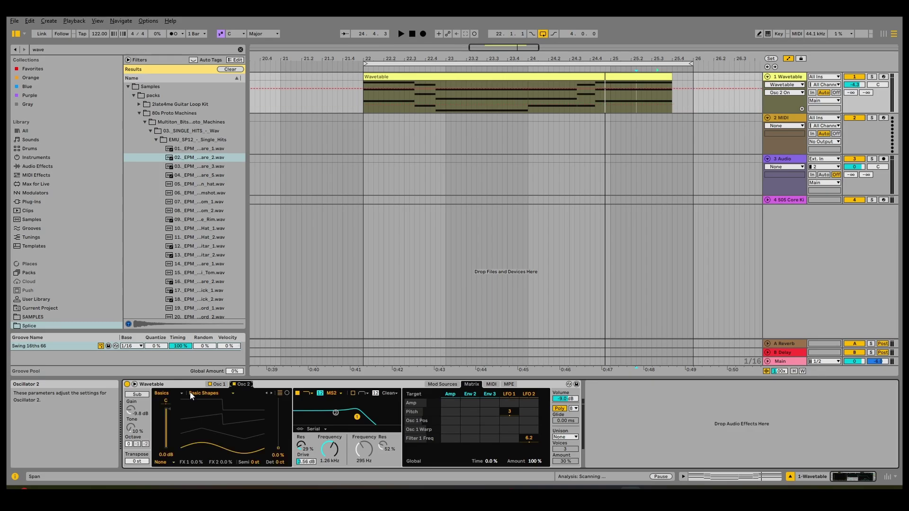
left_click(201, 394)
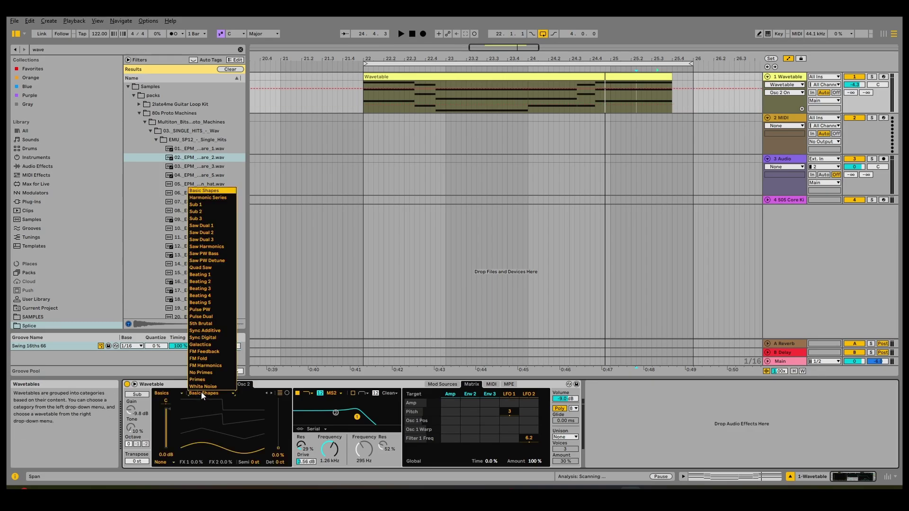
left_click(204, 253)
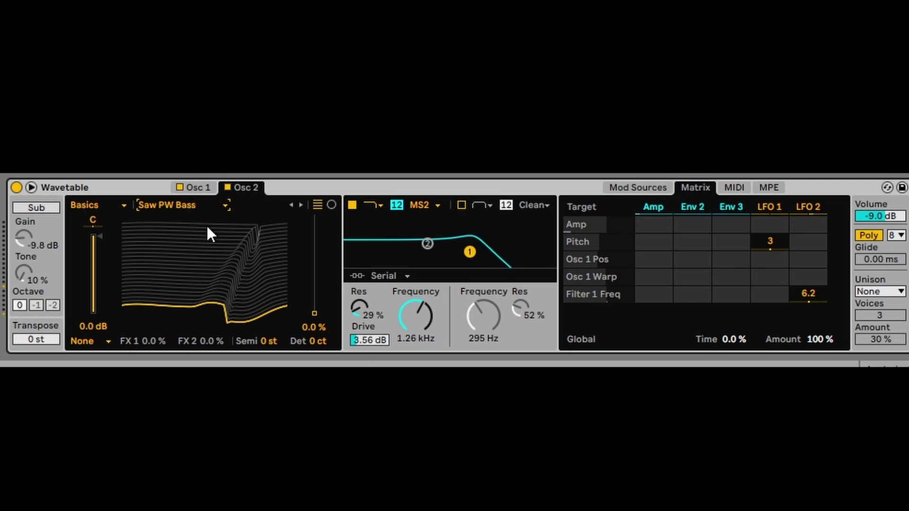
- Set oscillator 2's wavetable position to 52 % with oscillator 1 temporarily switched off
left_click_drag(208, 277, 197, 194)
left_click(180, 187)
left_click_drag(194, 260, 208, 242)
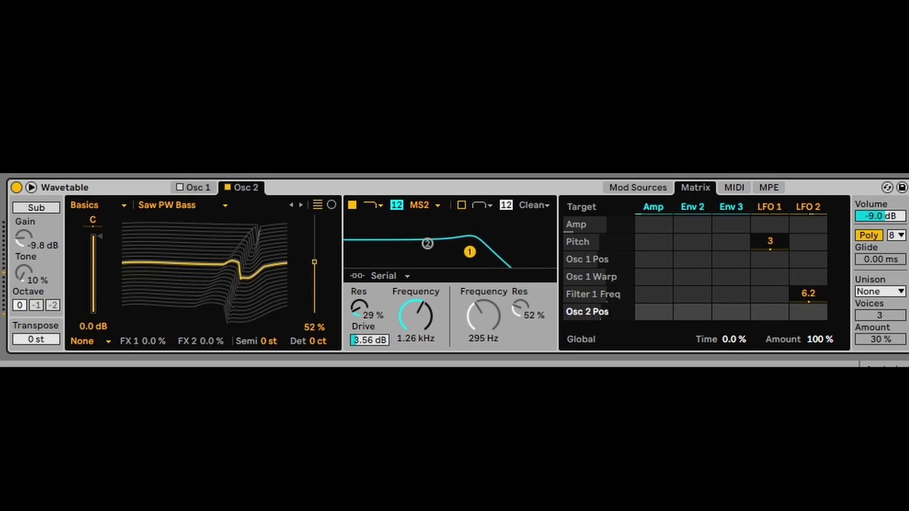
left_click(180, 187)
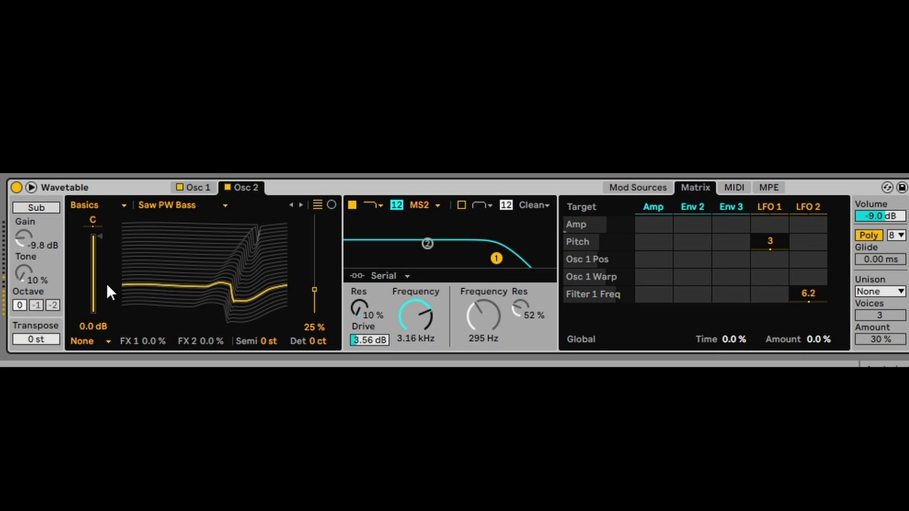
- Pan oscillator 2 to 8L and select oscillator 1's pan setting
left_click_drag(92, 220, 92, 223)
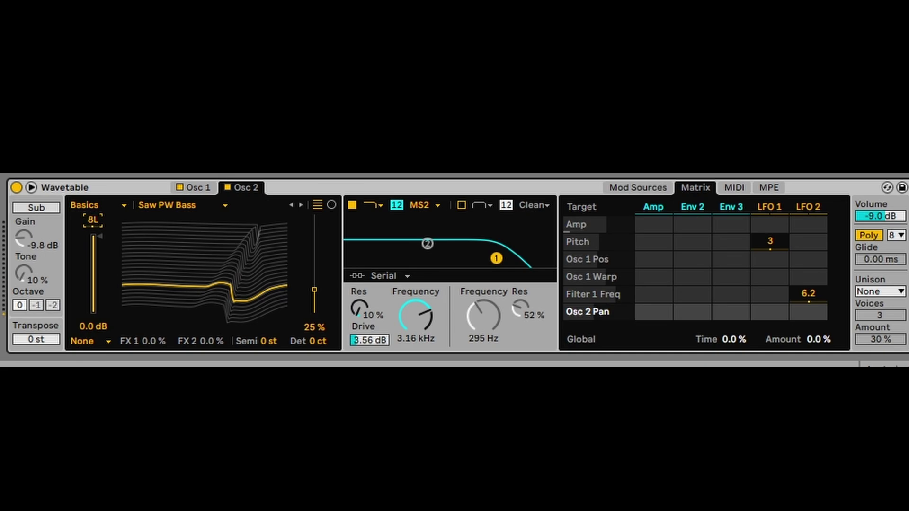
left_click(183, 188)
left_click(93, 219)
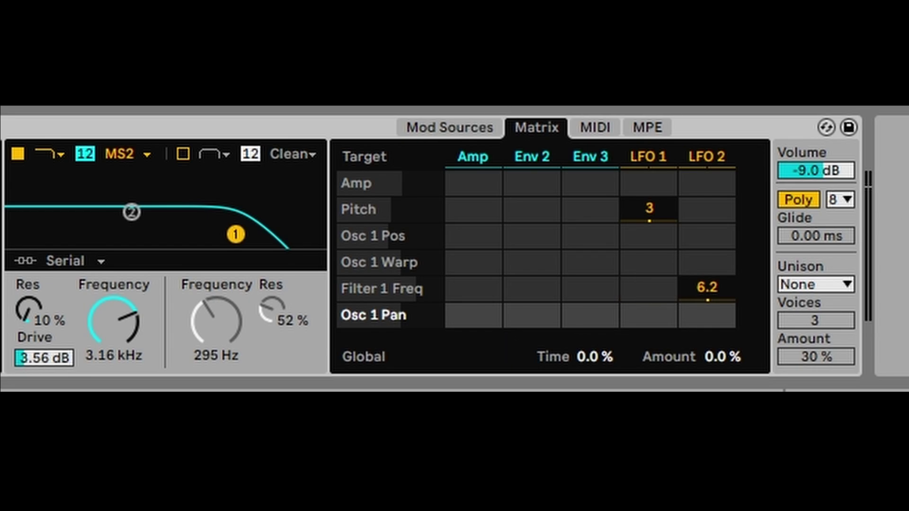
- Switch the synth to Mono and set the glide to 211 ms
left_click(805, 201)
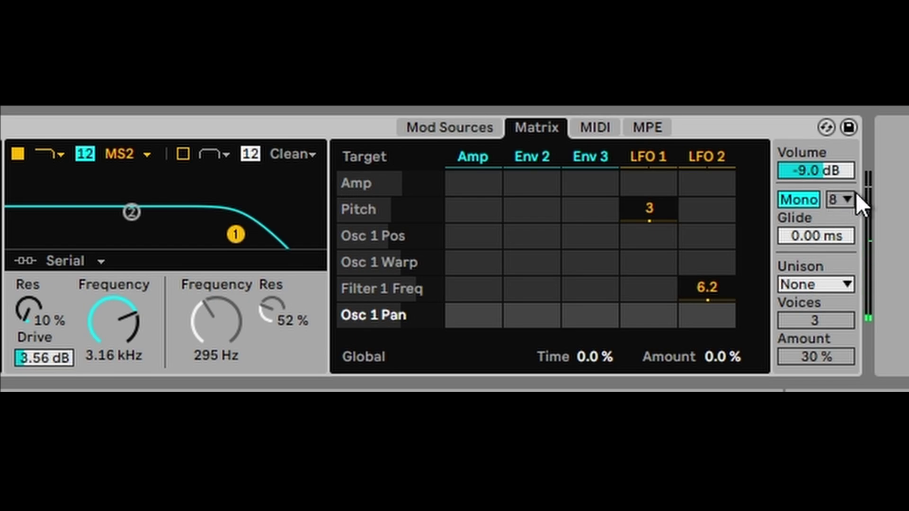
left_click_drag(819, 230, 820, 189)
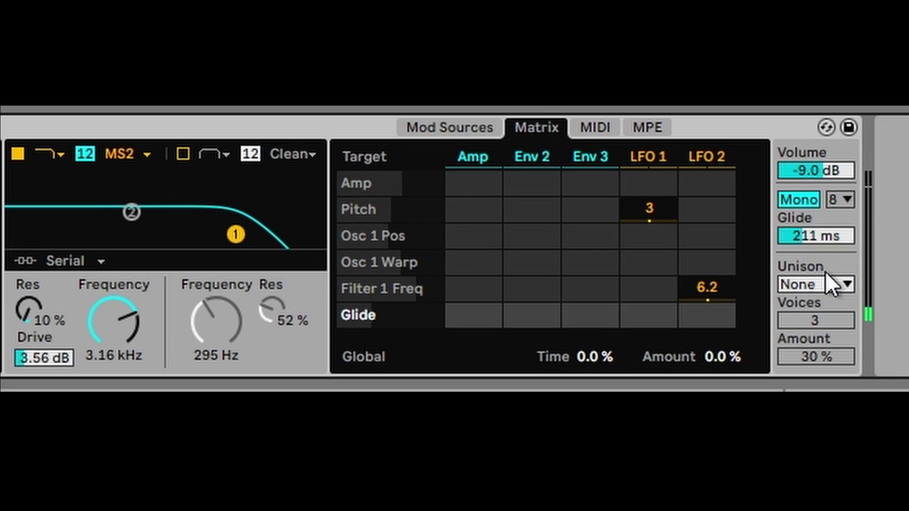
- Try the Classic unison mode with 8 voices and an amount of 58 %
left_click(815, 279)
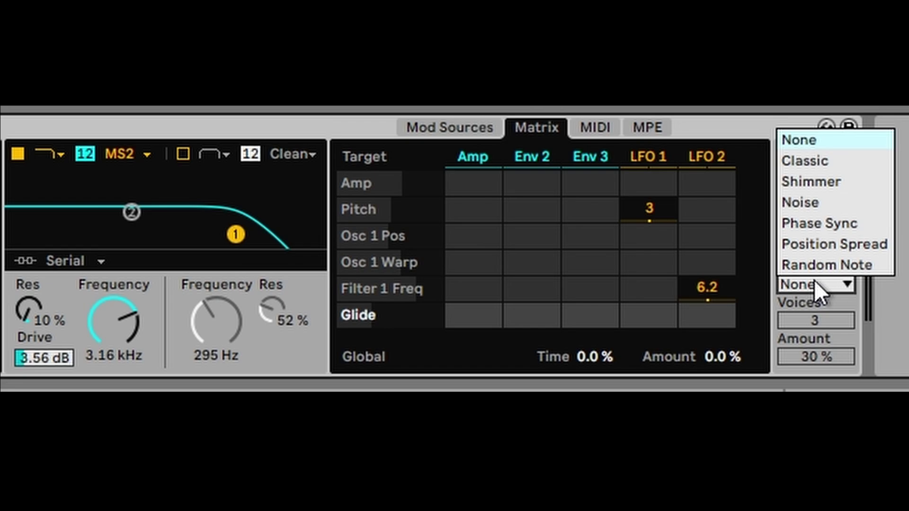
left_click(810, 159)
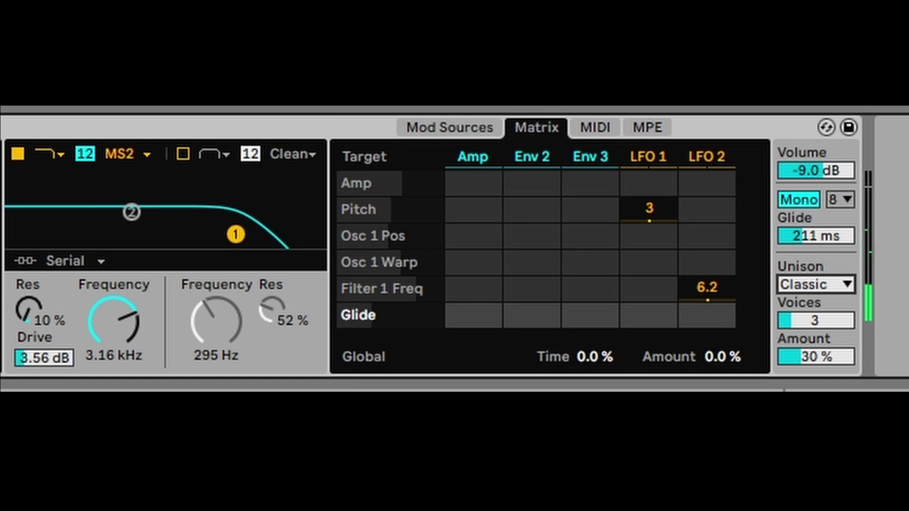
left_click_drag(840, 328, 840, 302)
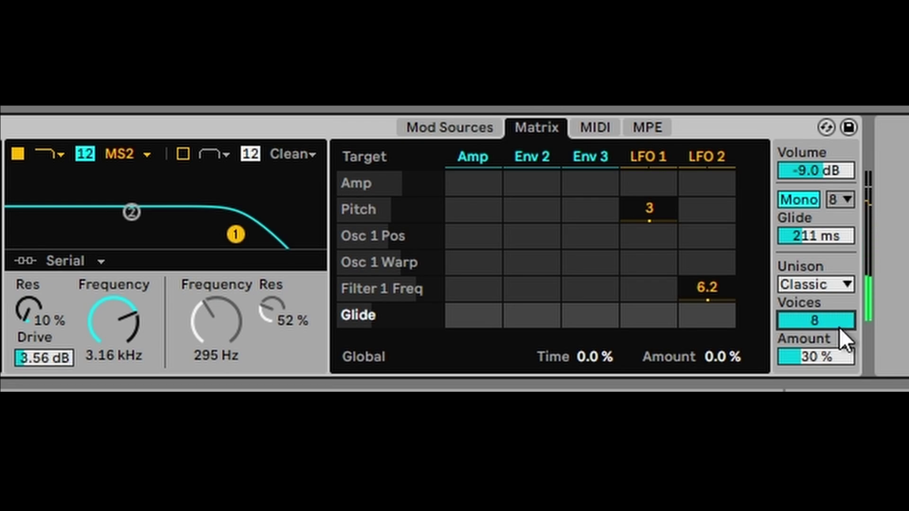
left_click_drag(808, 363, 807, 346)
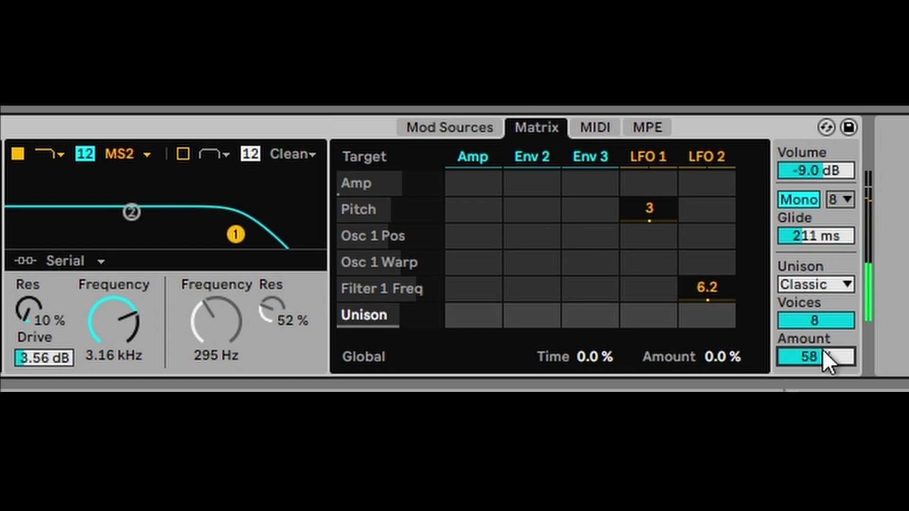
- Undo the unison amount change and set the unison voices to 3
key("ctrl+z")
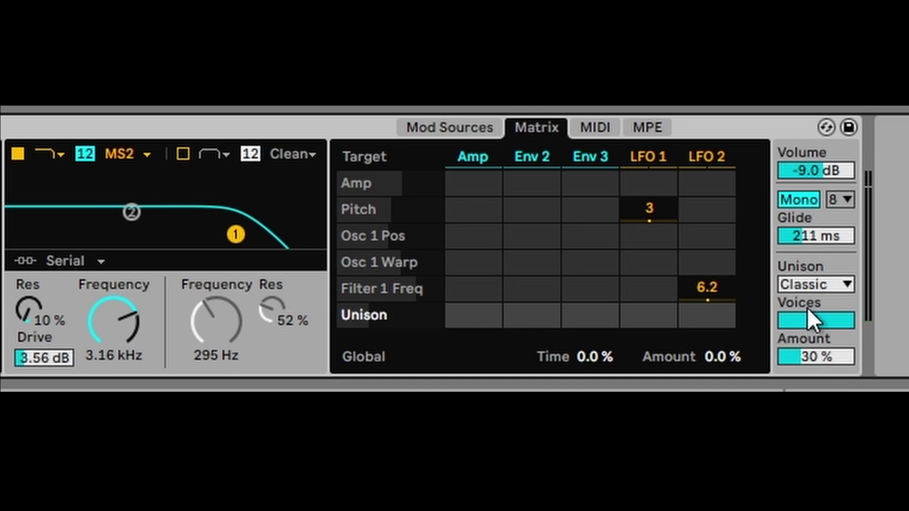
left_click_drag(818, 314, 818, 326)
- Change the unison mode to Shimmer and switch the synth back to Poly
left_click(813, 284)
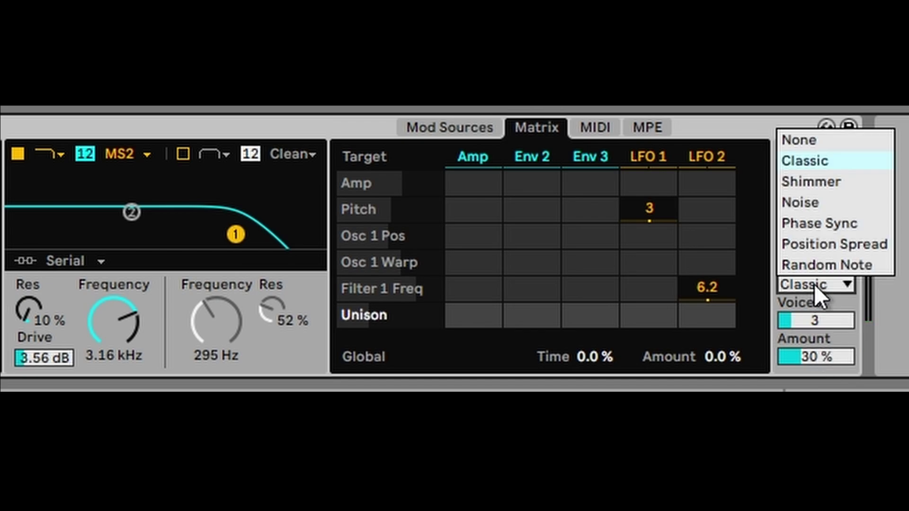
left_click(815, 286)
left_click(818, 281)
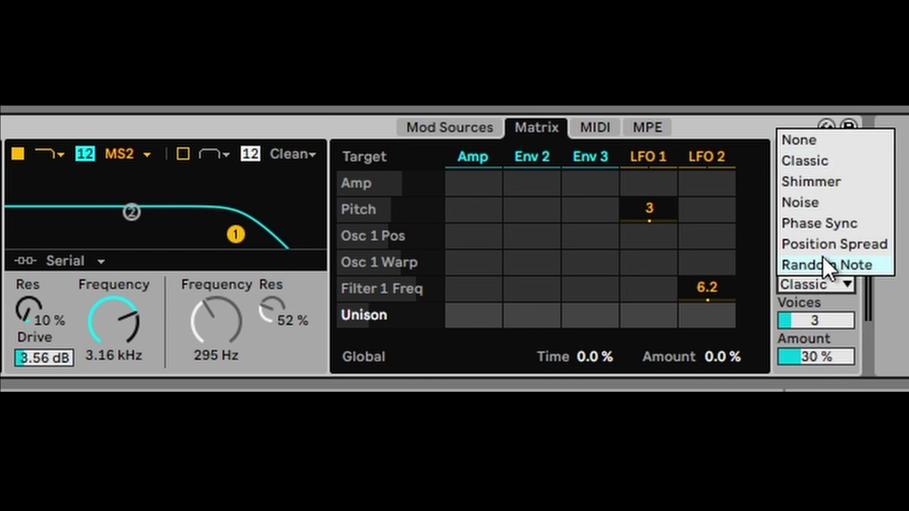
left_click(822, 182)
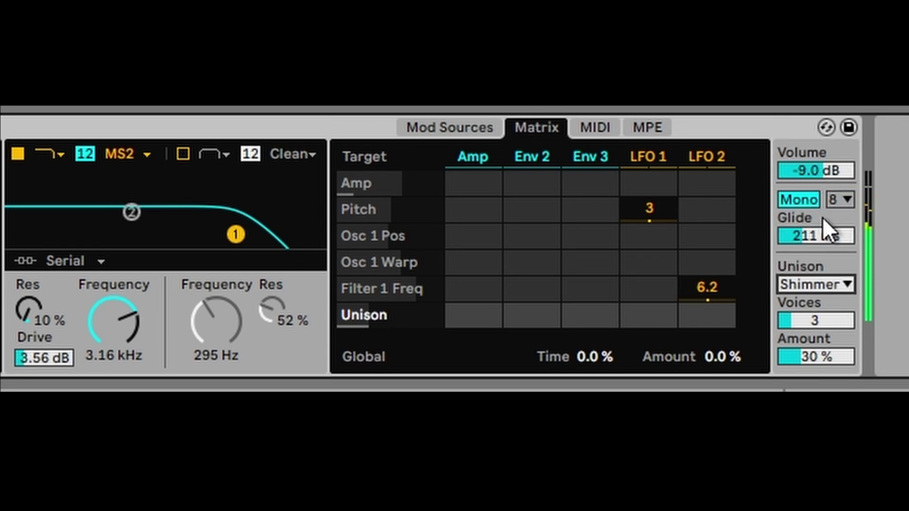
left_click(805, 199)
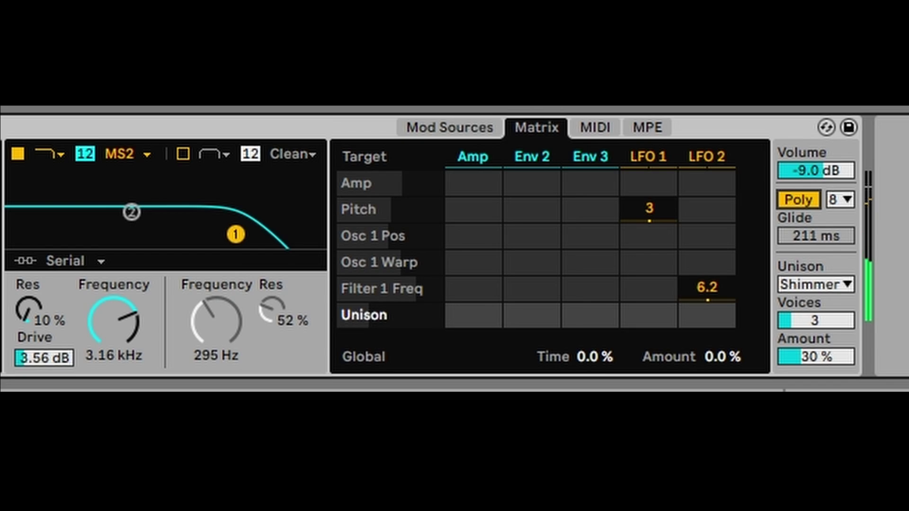
- Try the Noise and Phase Sync unison modes
left_click(807, 286)
left_click(833, 210)
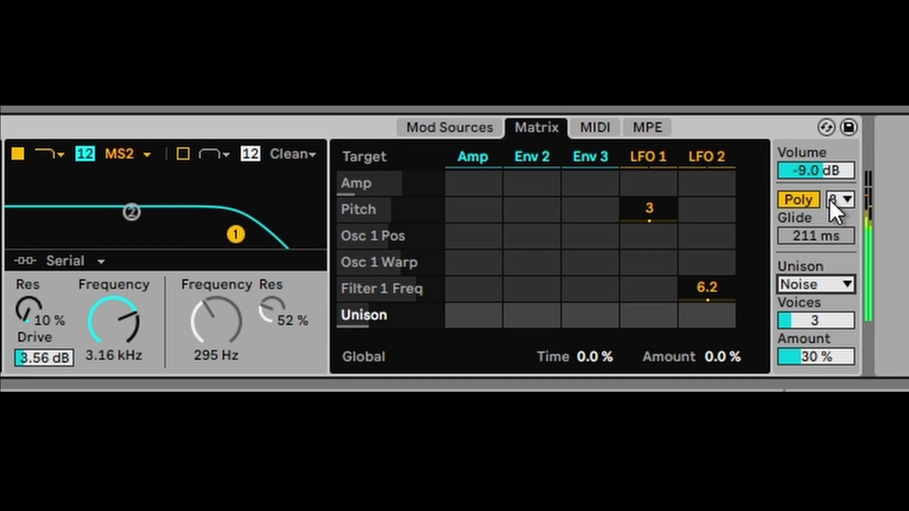
left_click(837, 284)
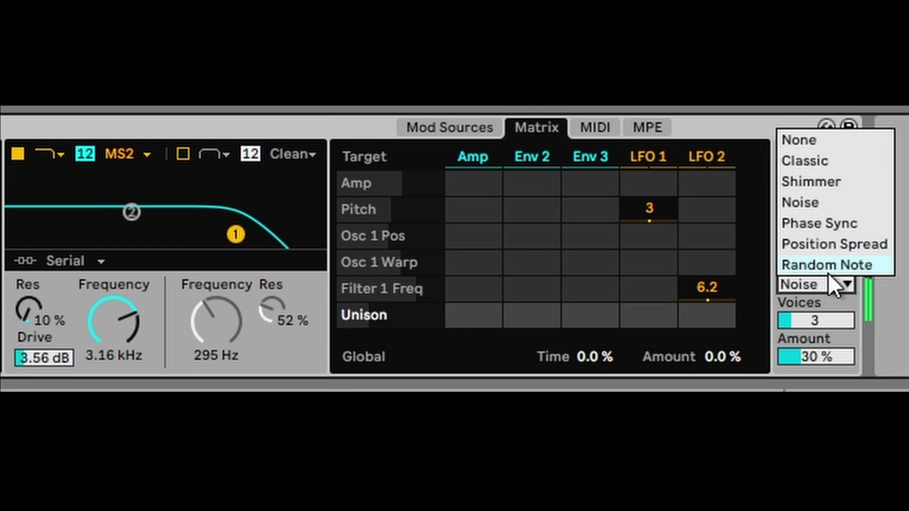
left_click(809, 230)
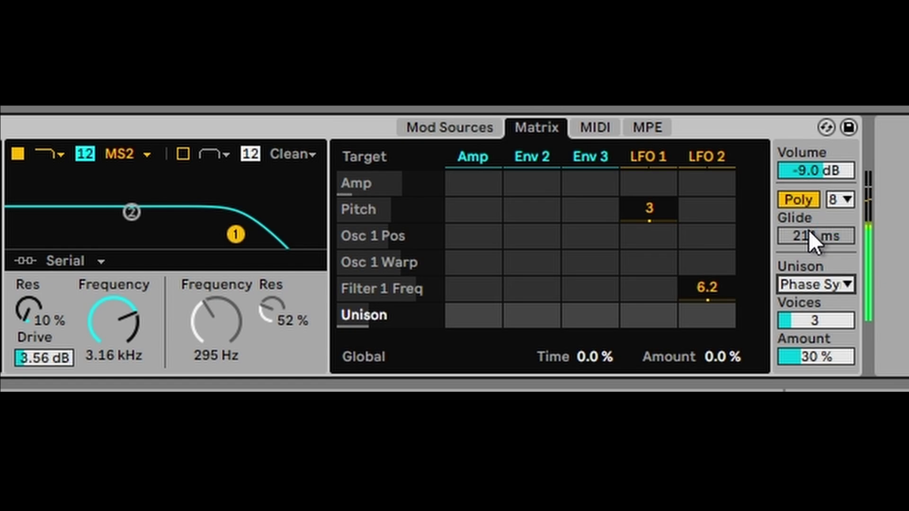
- Compare the Random Note and Position Spread unison modes and settle on Random Note
left_click(810, 283)
left_click(814, 265)
left_click(804, 284)
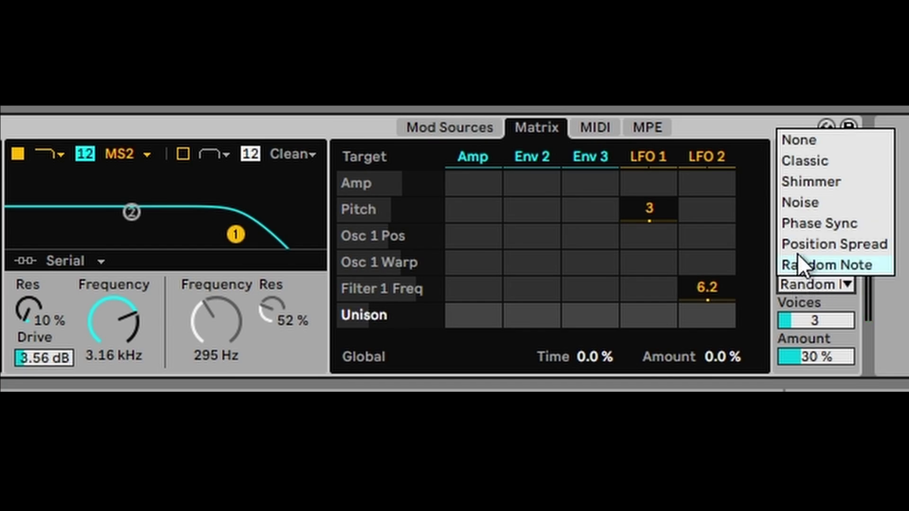
left_click(805, 243)
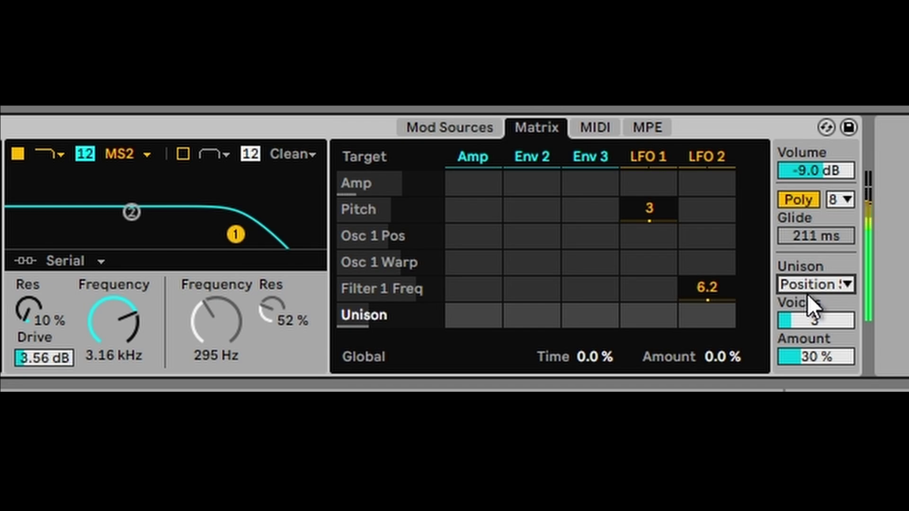
left_click(811, 286)
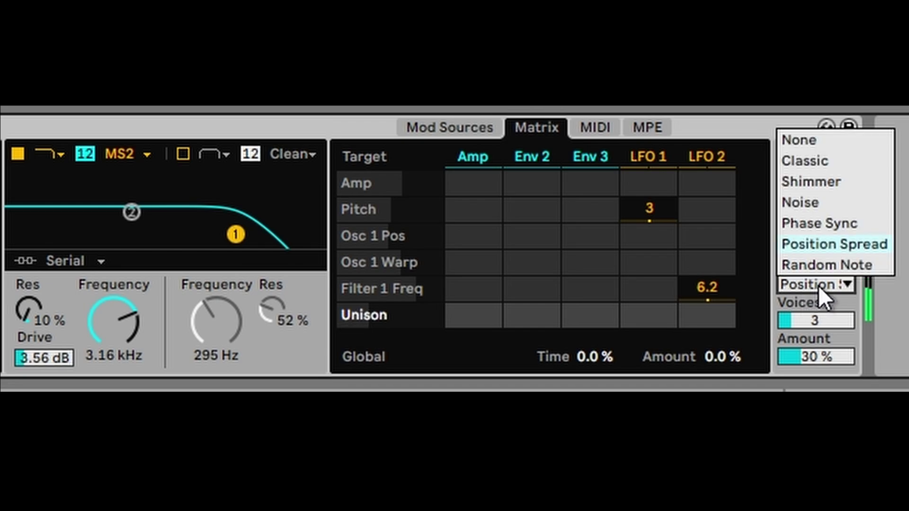
left_click(813, 265)
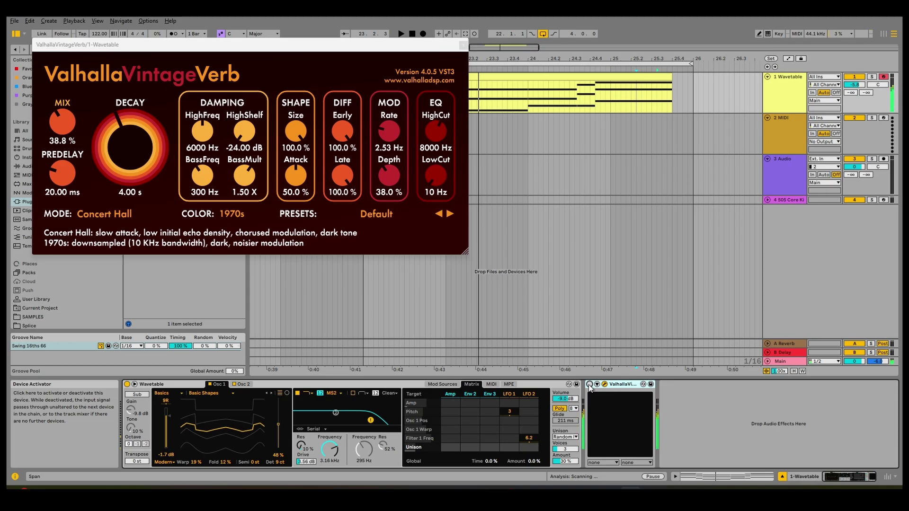
- Switch the ValhallaVintageVerb reverb on to hear the patch with it, and switch it back off
left_click(590, 384)
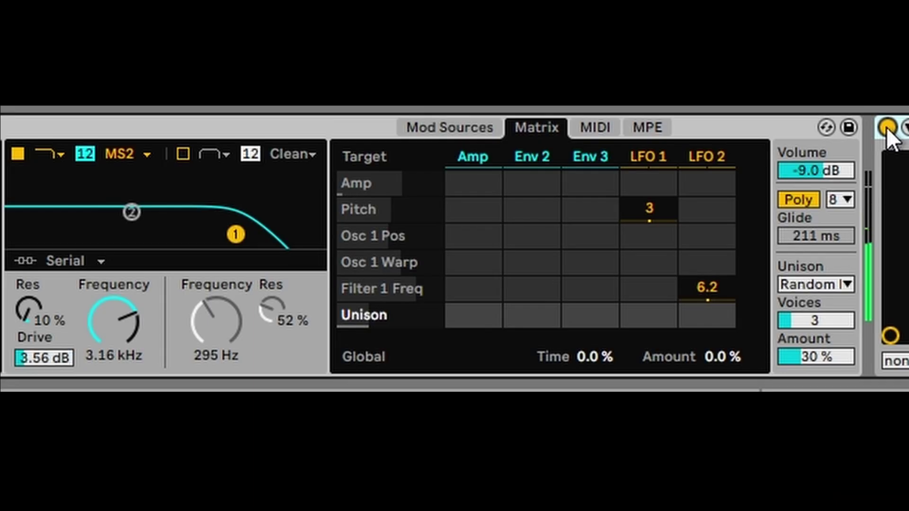
left_click(887, 127)
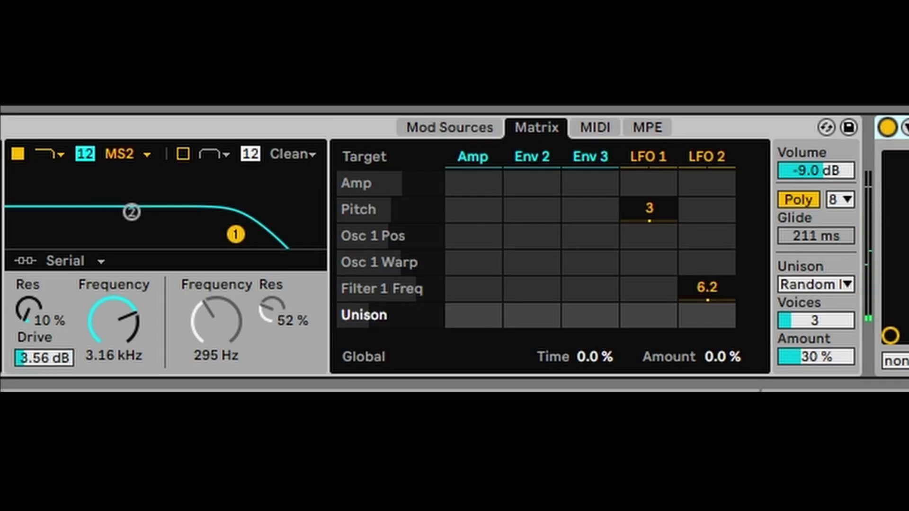
- Raise the MIDI velocity modulation amount for the Filter 1 frequency
left_click(595, 127)
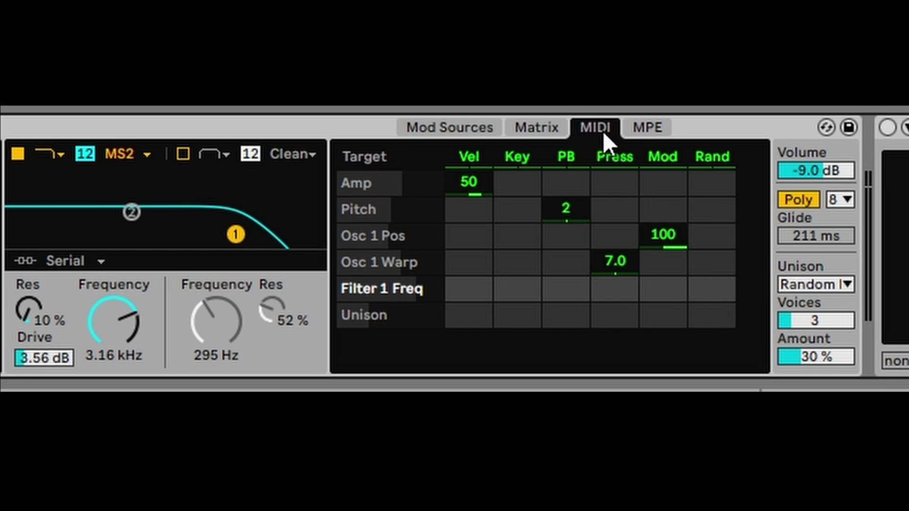
left_click(478, 295)
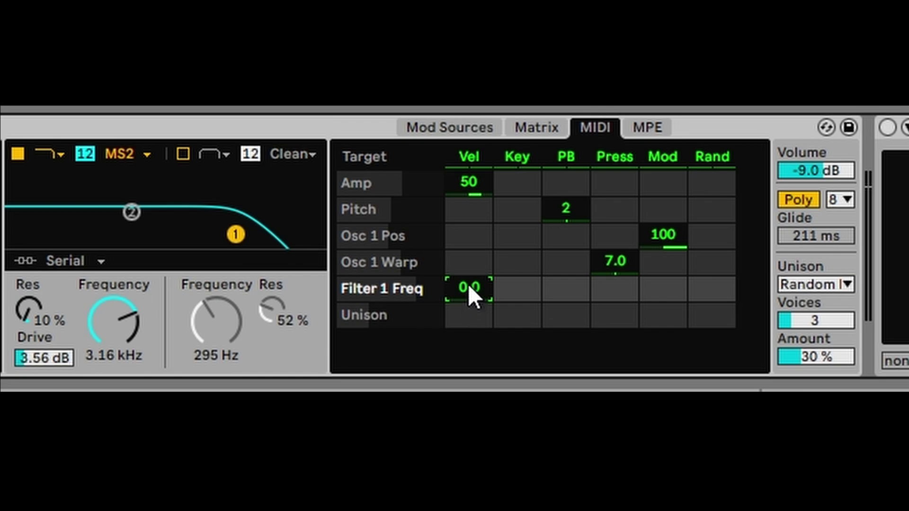
left_click_drag(468, 286, 469, 266)
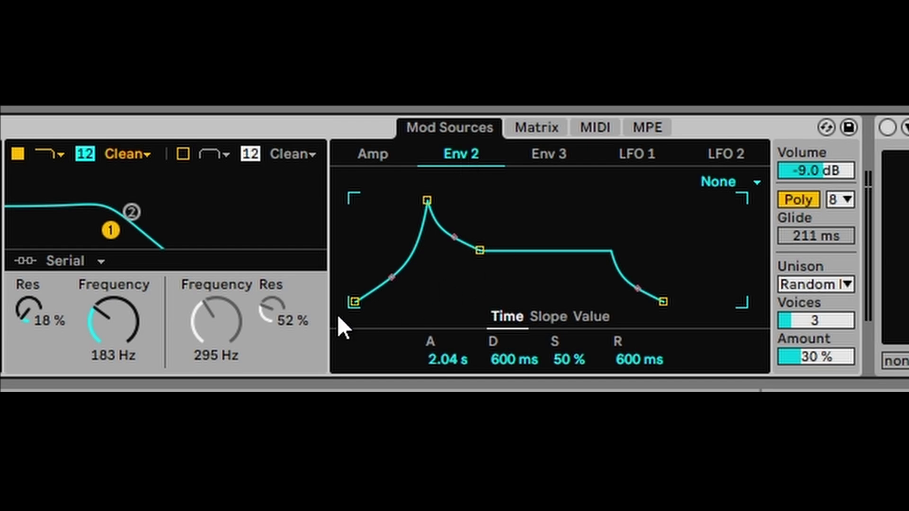
- Set Env 2's attack to 2.55 s and release to 15.6 ms, and shorten Env 3's release and decay
mouse_move(427, 200)
left_mouse_down()
mouse_move(408, 200)
mouse_move(429, 199)
left_mouse_up()
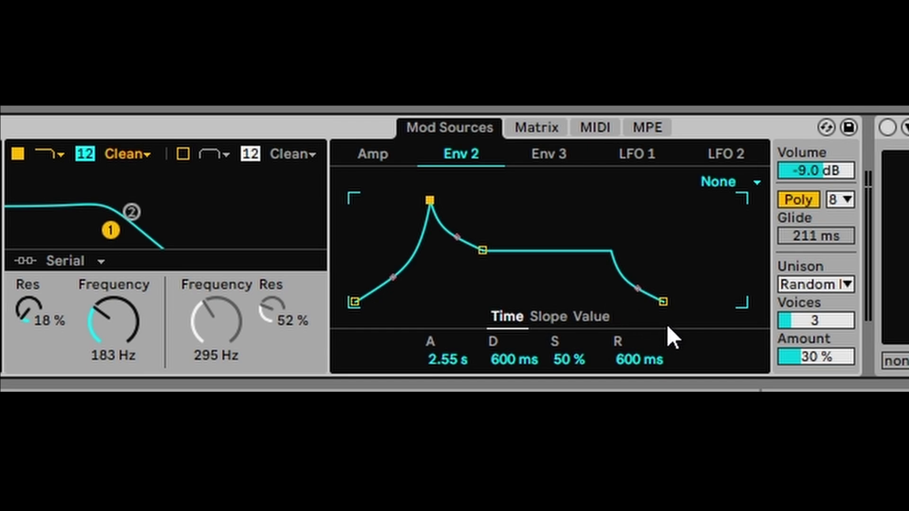
left_click_drag(662, 301, 631, 300)
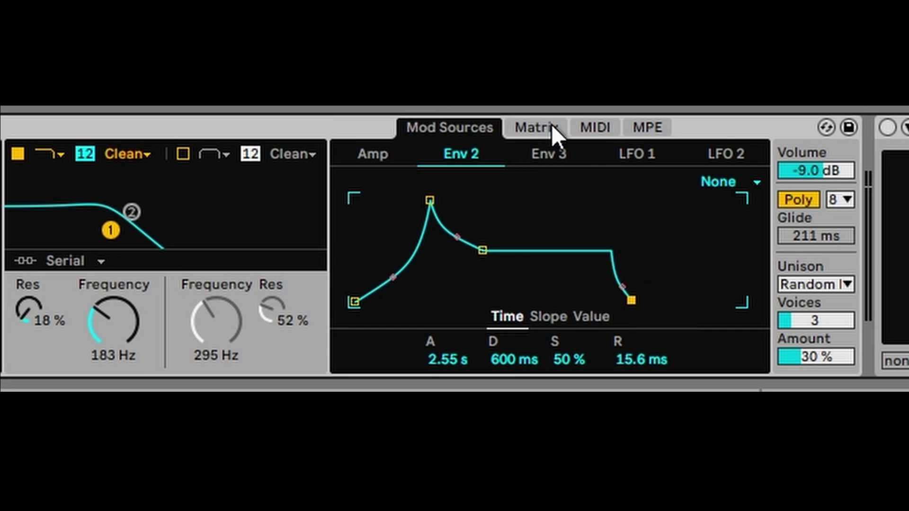
left_click(560, 152)
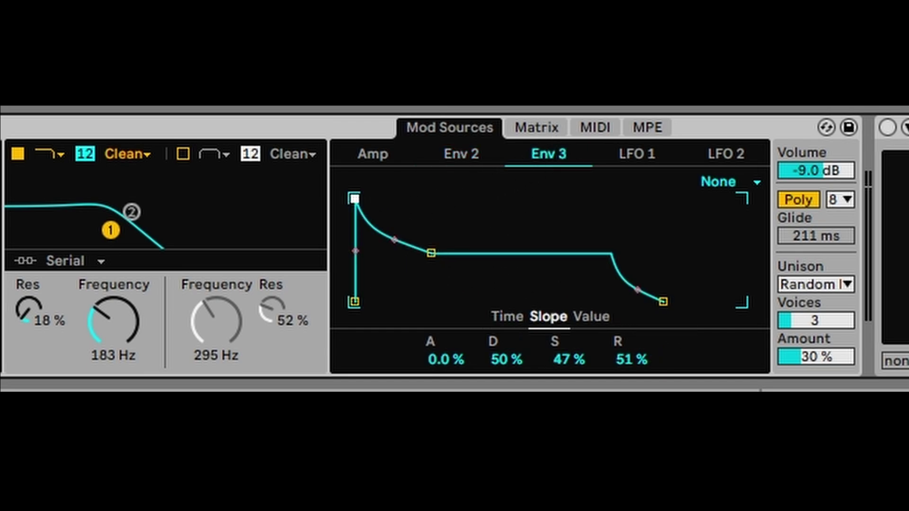
left_click_drag(664, 302, 635, 302)
left_click_drag(431, 254, 419, 251)
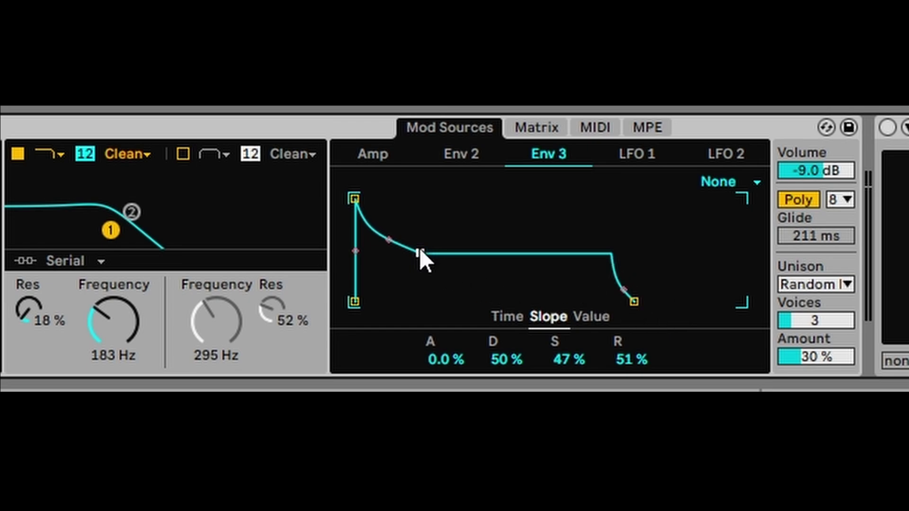
- Modulate the Filter 1 frequency in the matrix by 81 from Env 2 and 50 from Env 3
left_click(541, 124)
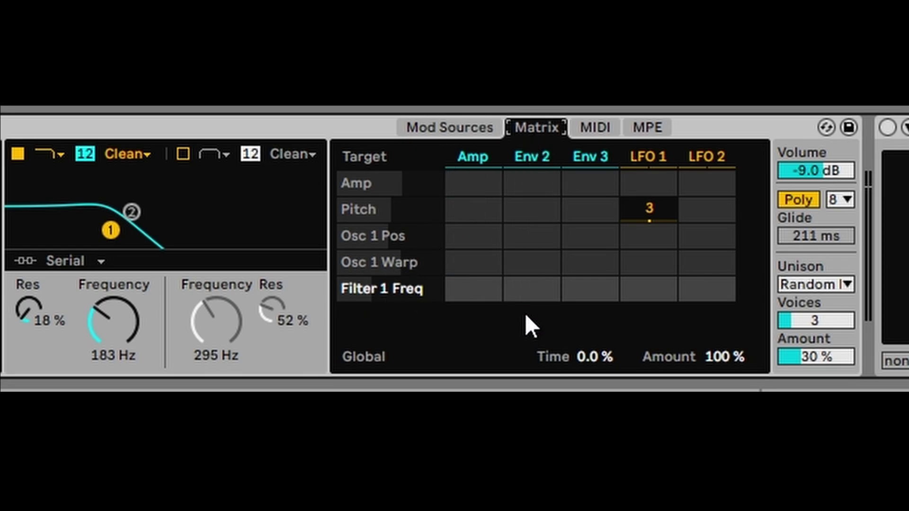
left_click(531, 297)
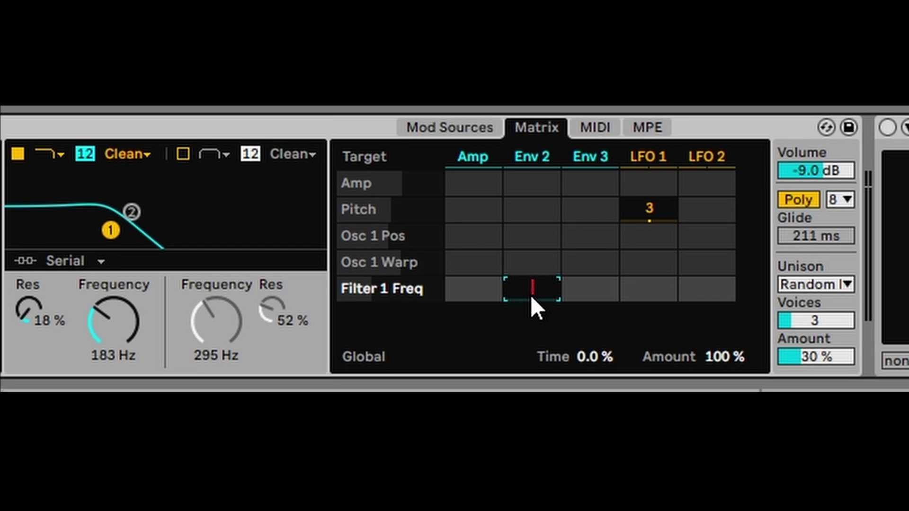
type("81")
key("Return")
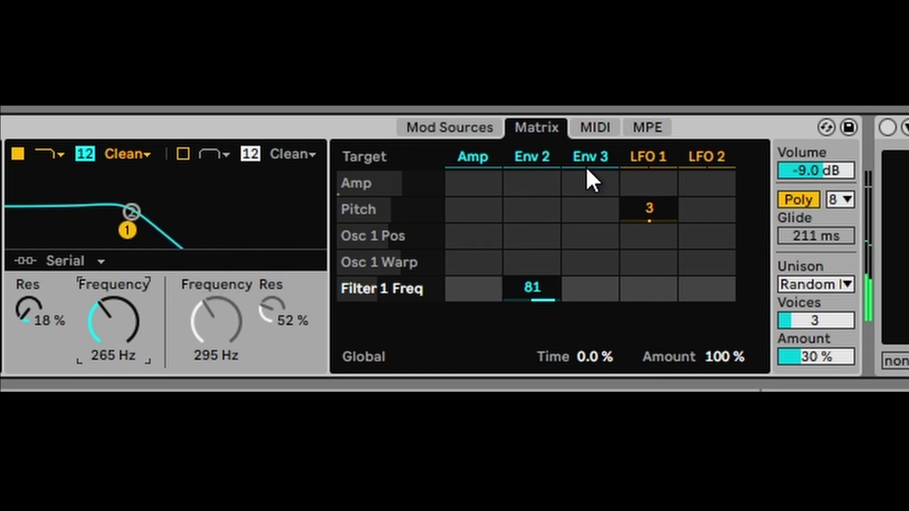
left_click(574, 298)
type("50")
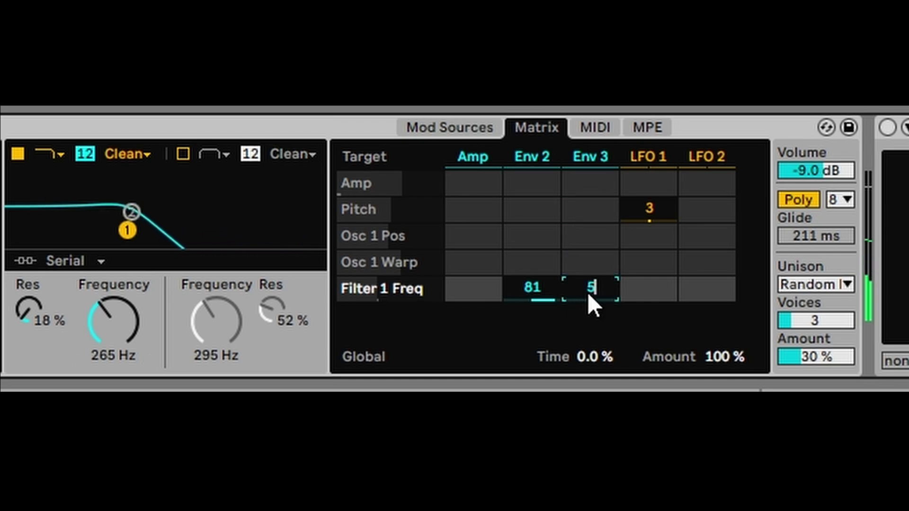
key("Return")
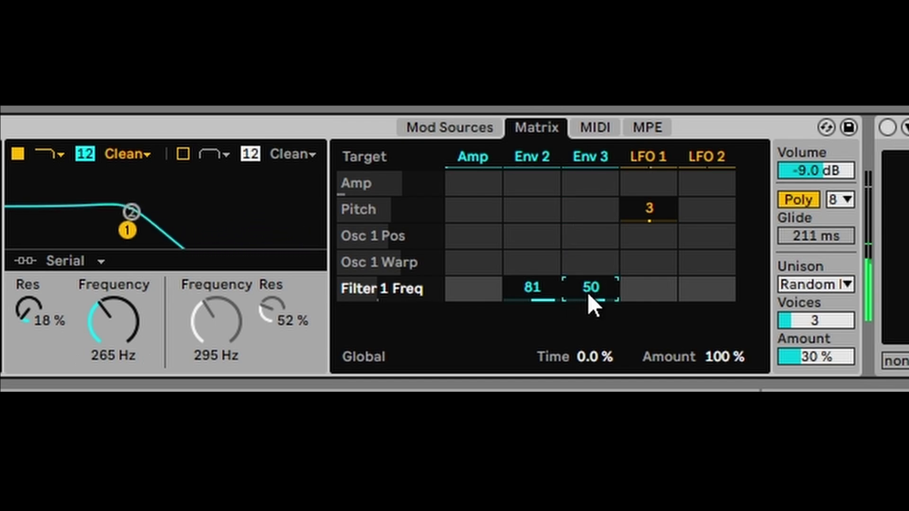
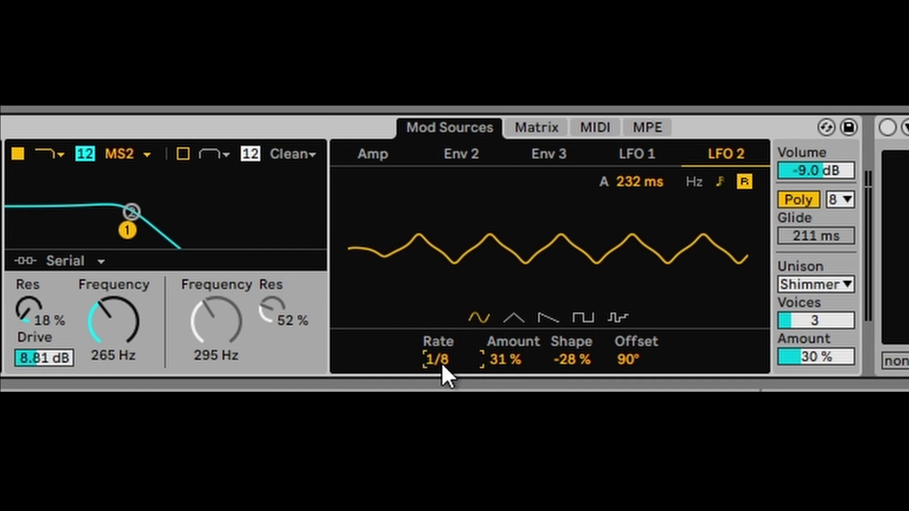
- Set LFO 2's amount to 100 %, shape to 0.0 % and offset to 0.0°
left_click_drag(513, 362, 513, 322)
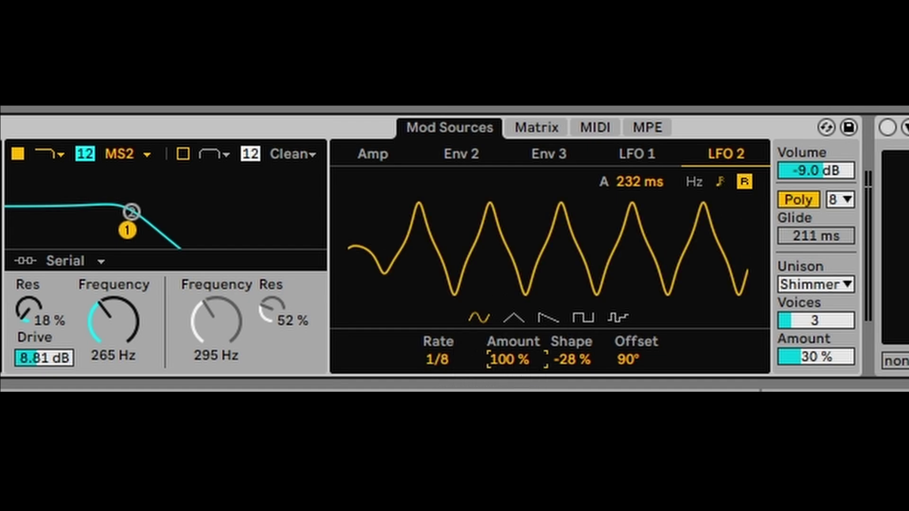
left_click(581, 359)
left_click_drag(581, 359, 580, 340)
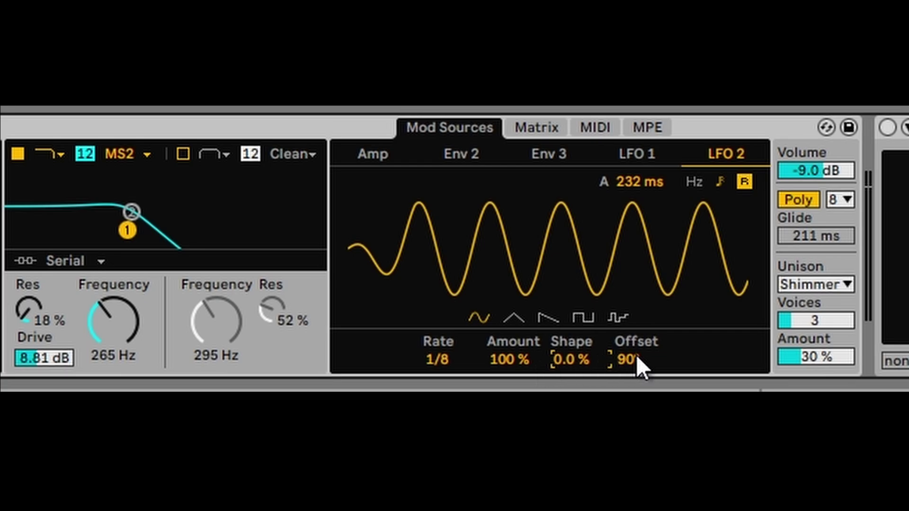
left_click_drag(636, 359, 636, 383)
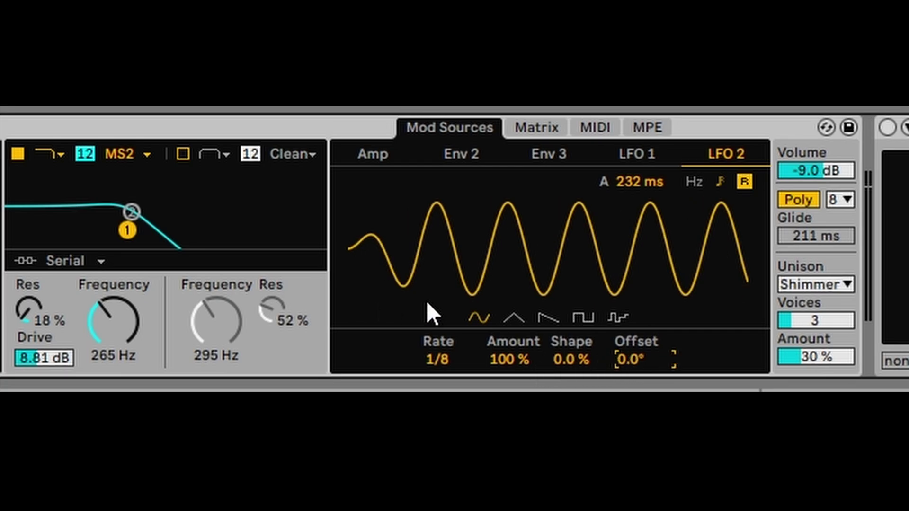
- Set the LFO 2 modulation of the Filter 1 frequency to 66 and clear its Env 2 and Env 3 amounts
left_click(544, 129)
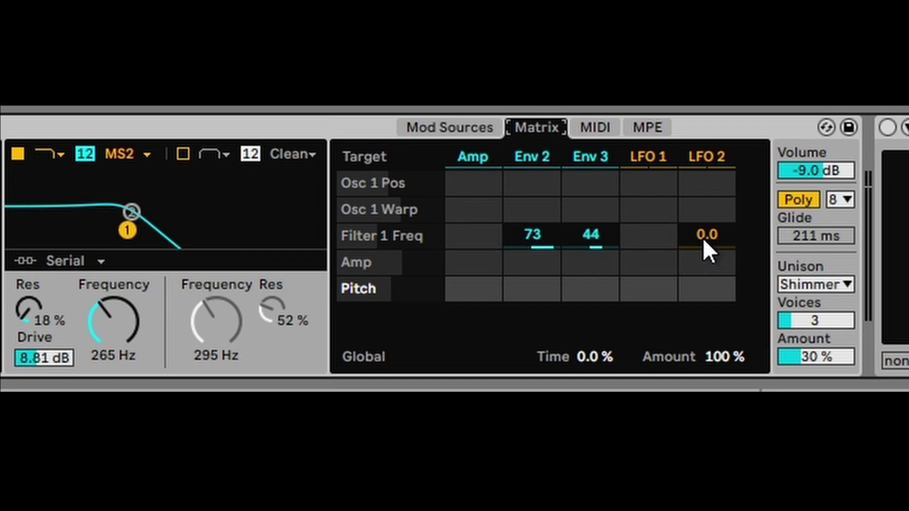
left_click_drag(702, 238, 702, 218)
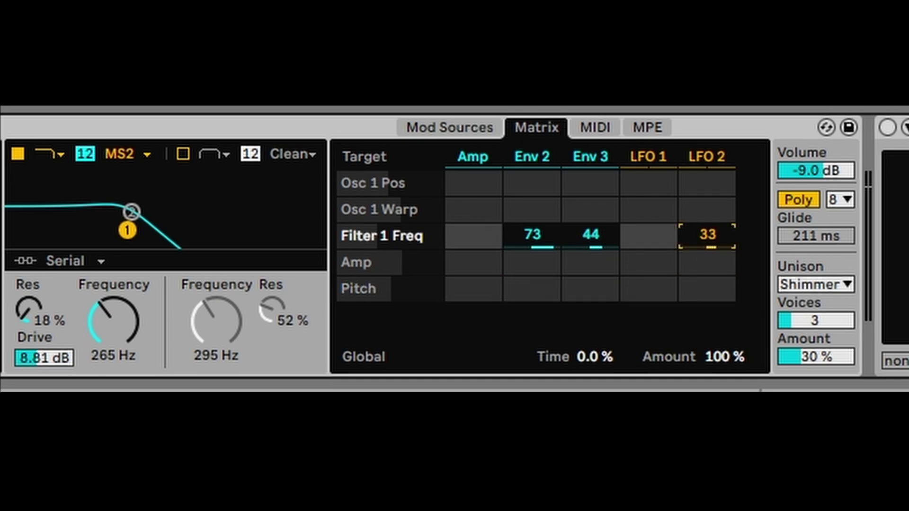
double_click(593, 239)
double_click(535, 237)
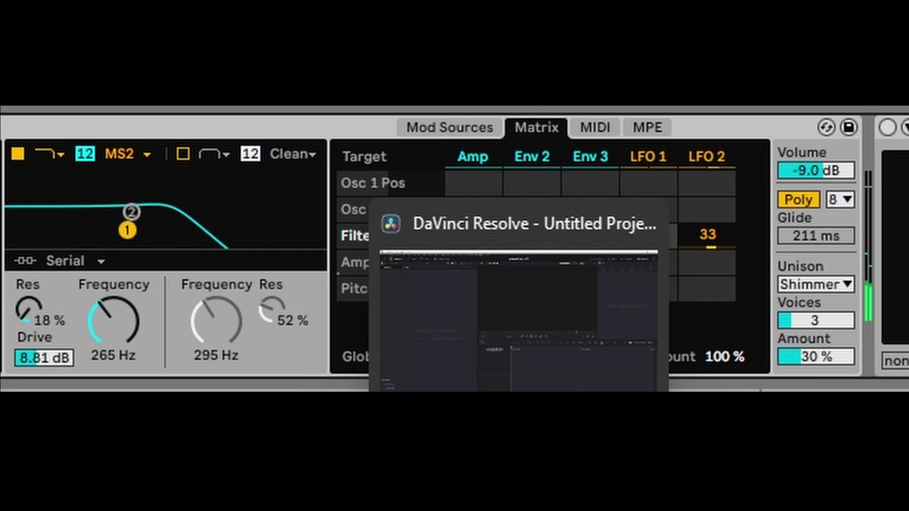
left_click_drag(708, 236, 707, 215)
- Try the Phase Sync unison mode, and change it to Position Spread
left_click(828, 280)
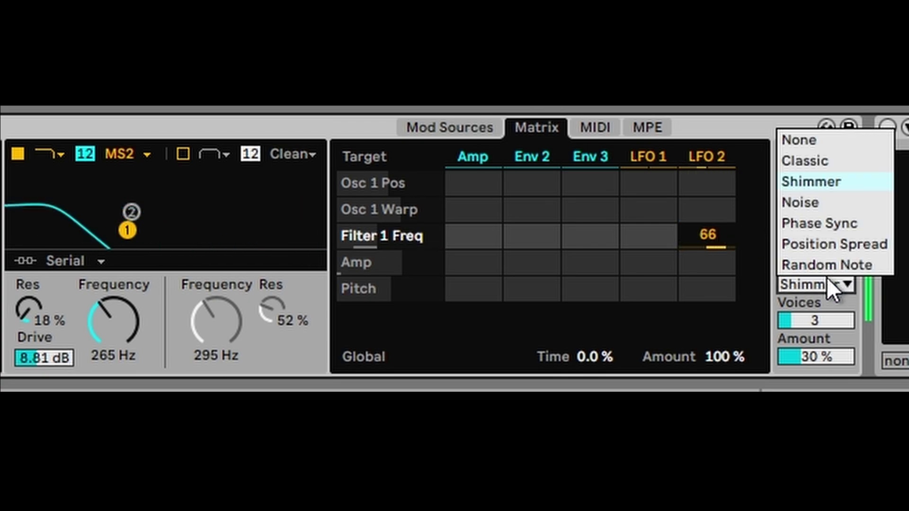
left_click(813, 222)
left_click(812, 285)
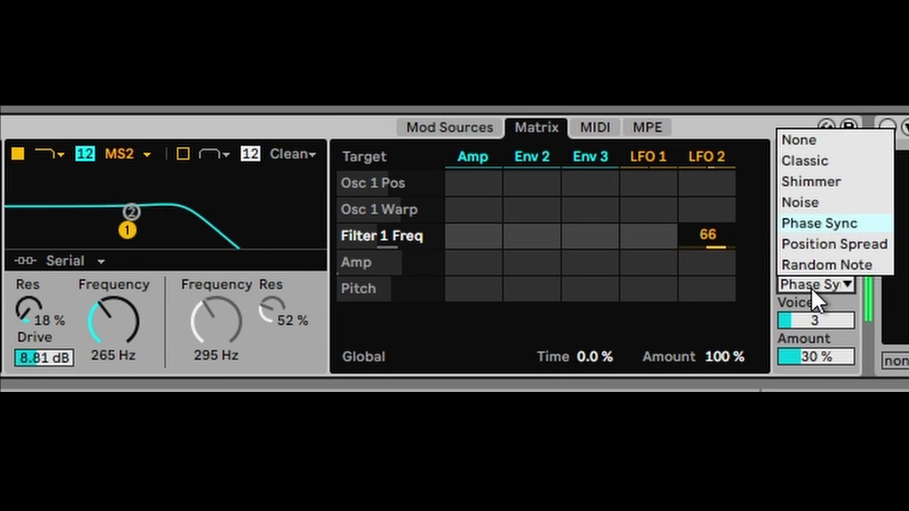
left_click(814, 245)
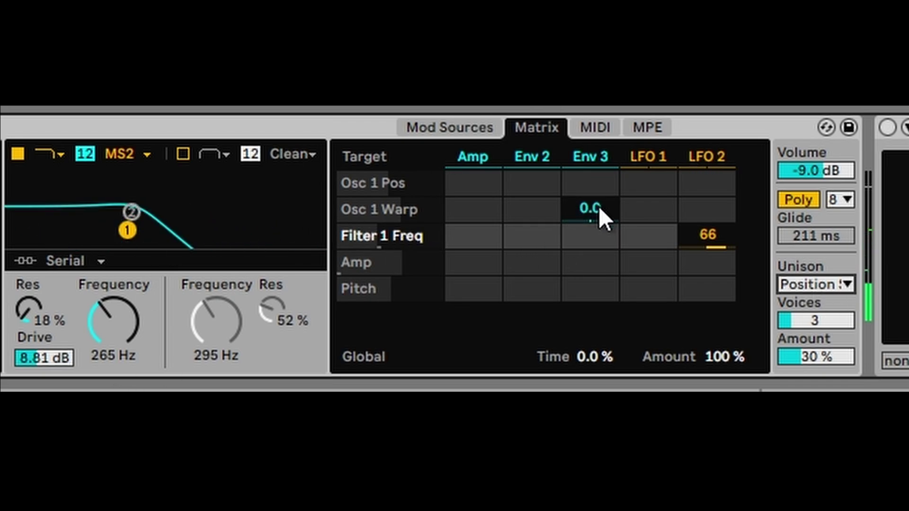
- Switch LFO 1 to a tempo-synced rate and adjust that rate
left_click(488, 125)
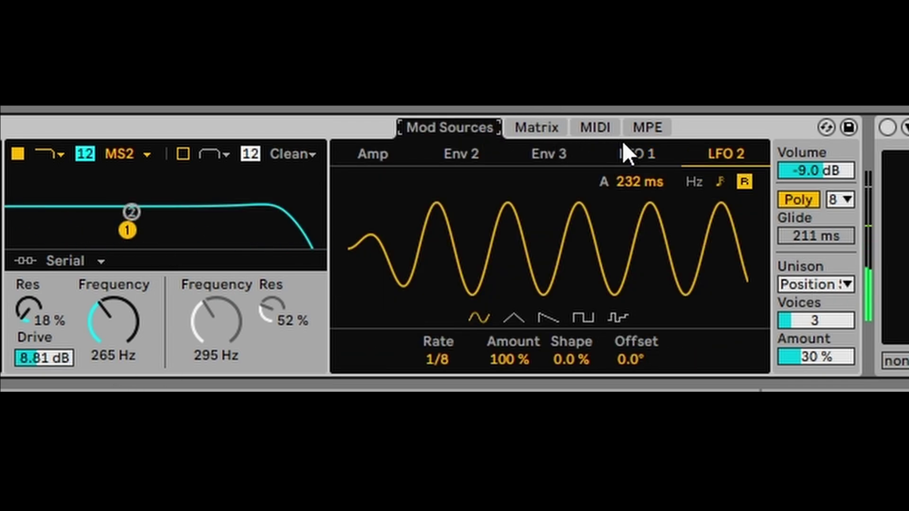
left_click(639, 153)
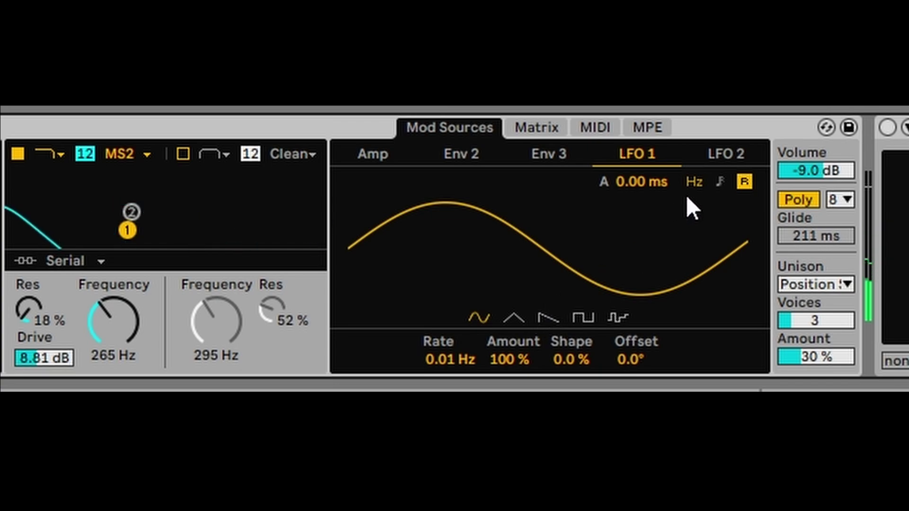
left_click(721, 182)
mouse_move(438, 359)
left_mouse_down()
mouse_move(437, 345)
mouse_move(439, 354)
left_mouse_up()
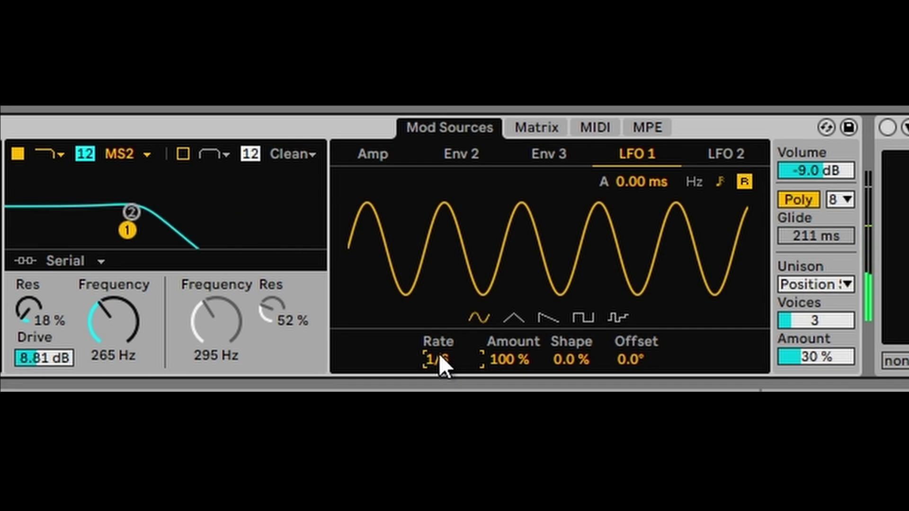
- Route LFO 1 to the Oscillator 2 position in the modulation matrix with a positive amount
left_click(541, 127)
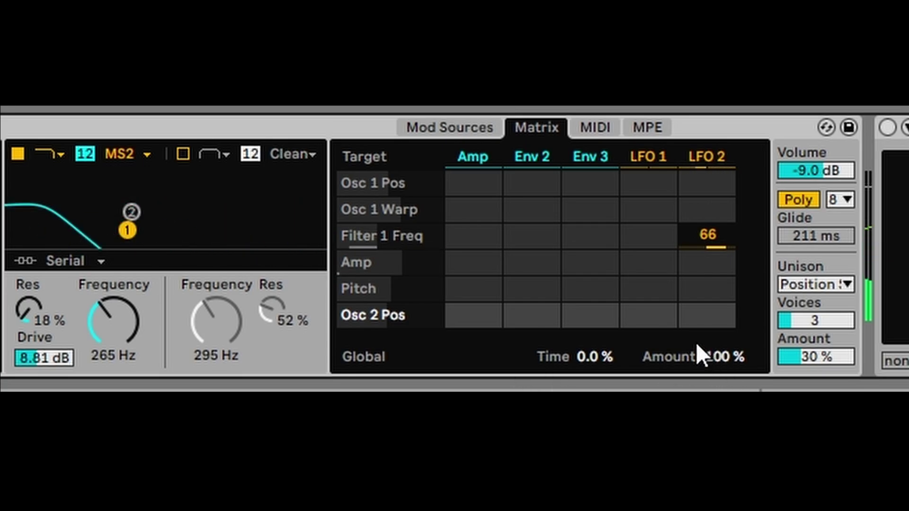
left_click(686, 260)
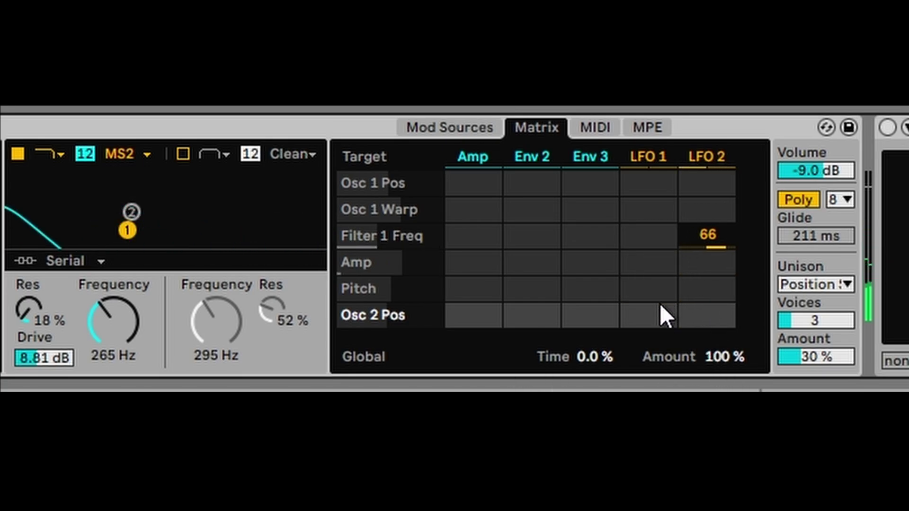
left_click_drag(649, 314, 649, 272)
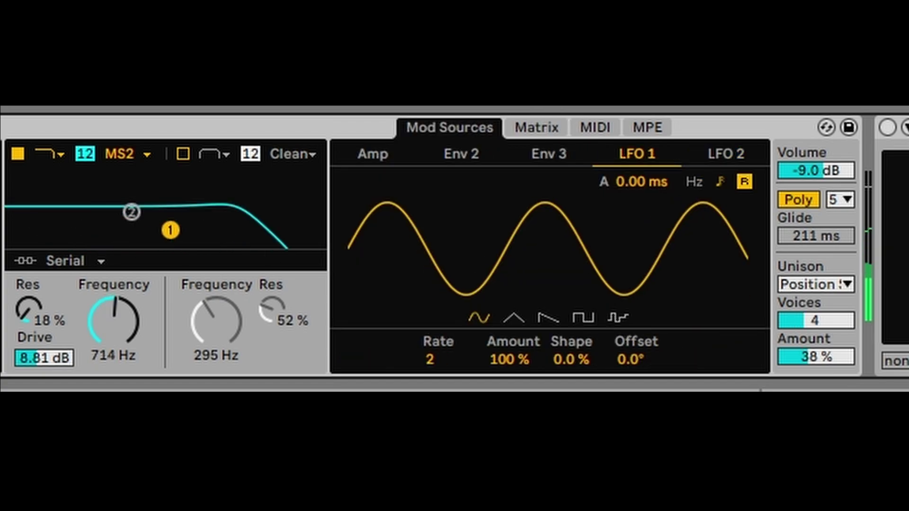
- Set LFO 2's rate to 1/16 and turn the reverb device on
left_click(706, 150)
mouse_move(438, 359)
left_mouse_down()
mouse_move(439, 378)
mouse_move(438, 370)
left_mouse_up()
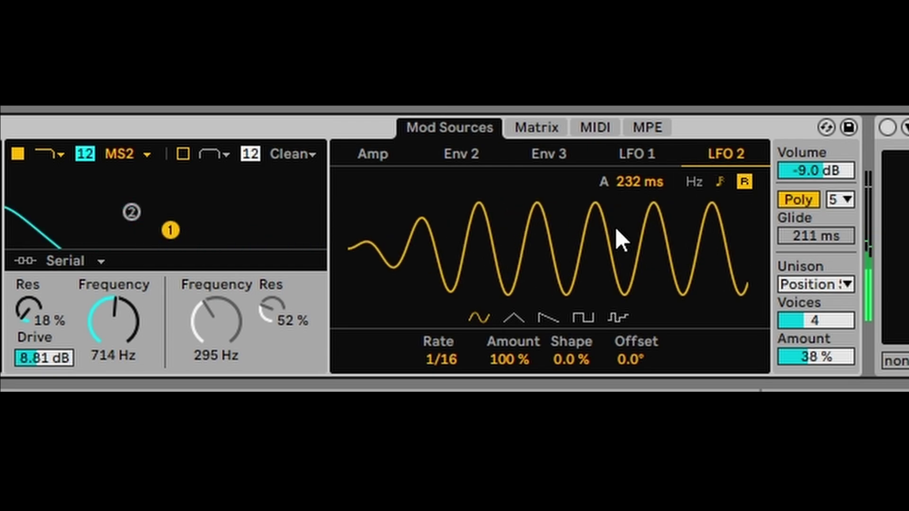
left_click(888, 126)
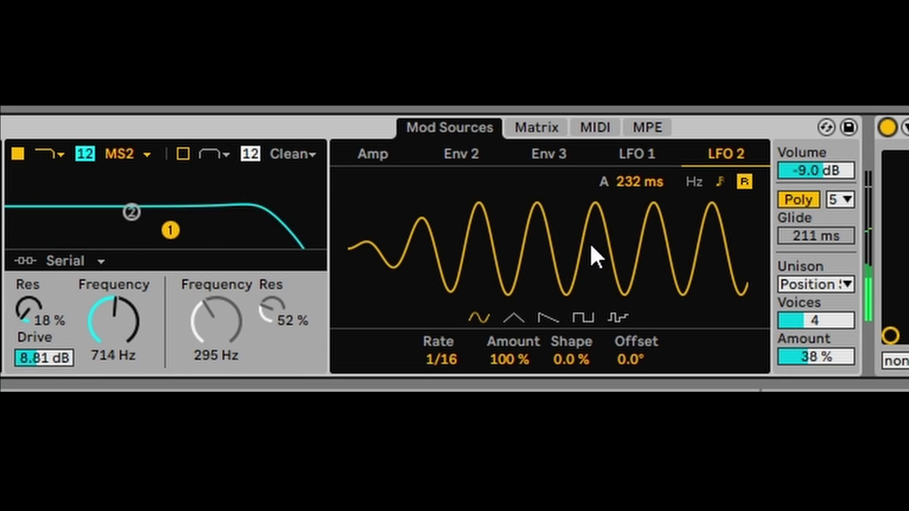
mouse_move(441, 358)
left_mouse_down()
mouse_move(441, 350)
mouse_move(441, 358)
left_mouse_up()
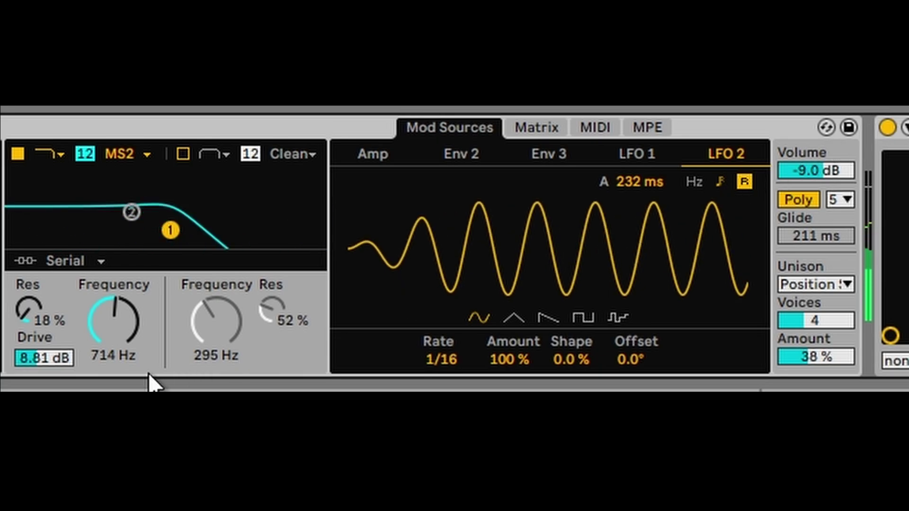
- Raise the Filter 1 drive to 14.1 dB and switch on the Arpeggiator device
left_click_drag(64, 359, 64, 347)
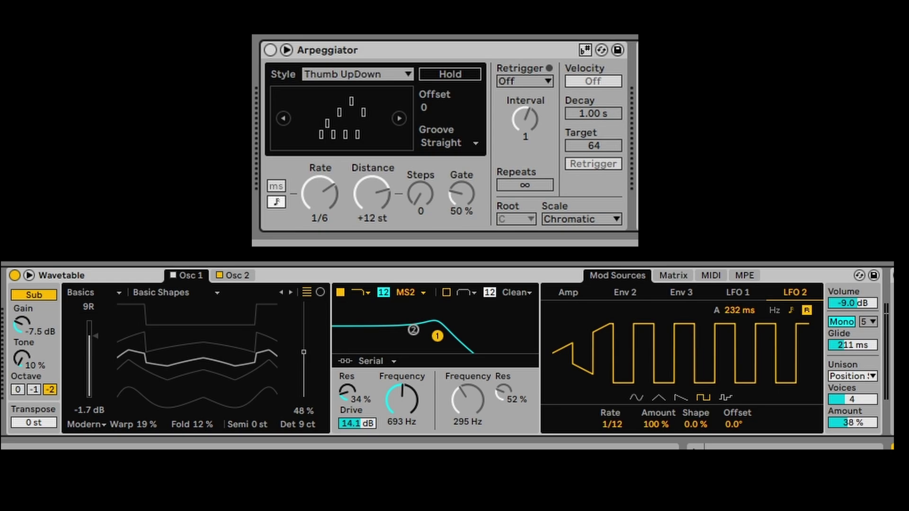
left_click(264, 52)
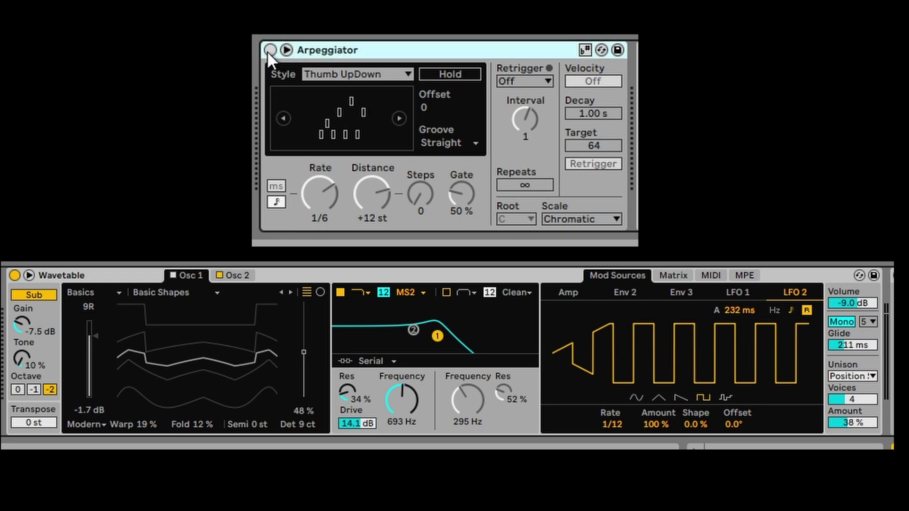
- Switch on the Arpeggiator and set Filter 1 to 4.21 kHz with 104 % resonance
left_click(270, 50)
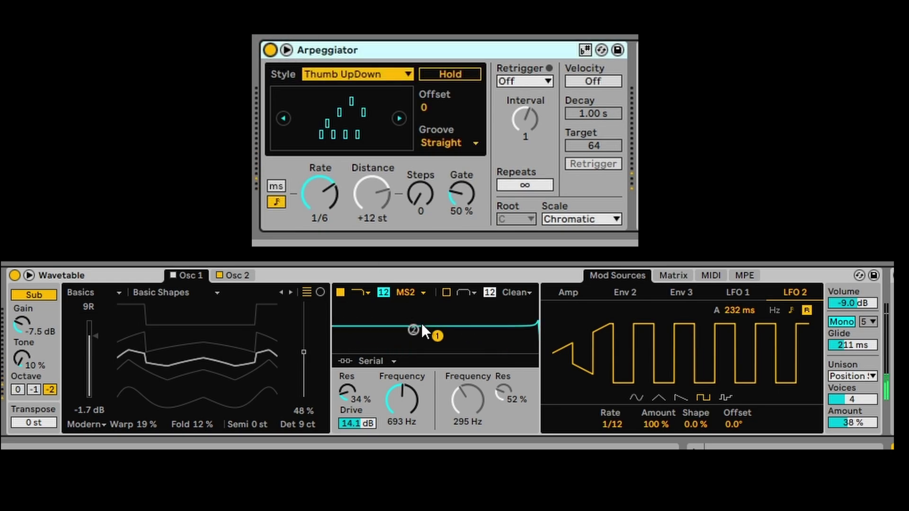
left_click_drag(436, 337, 488, 312)
- Try LFO 2 rates of 1/48 and 1/12 while raising the sub gain to -6.0 dB and the Wavetable volume to -3.1 dB
left_click_drag(612, 424, 612, 415)
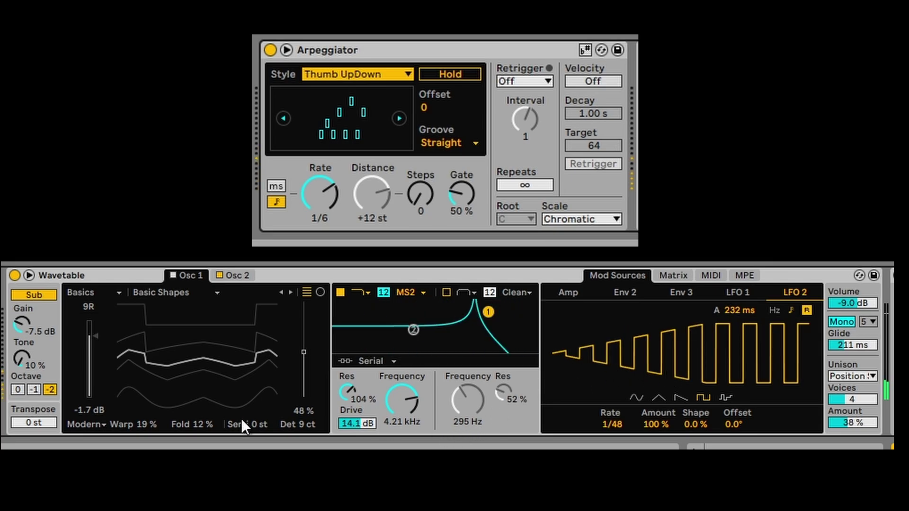
left_click_drag(21, 325, 22, 321)
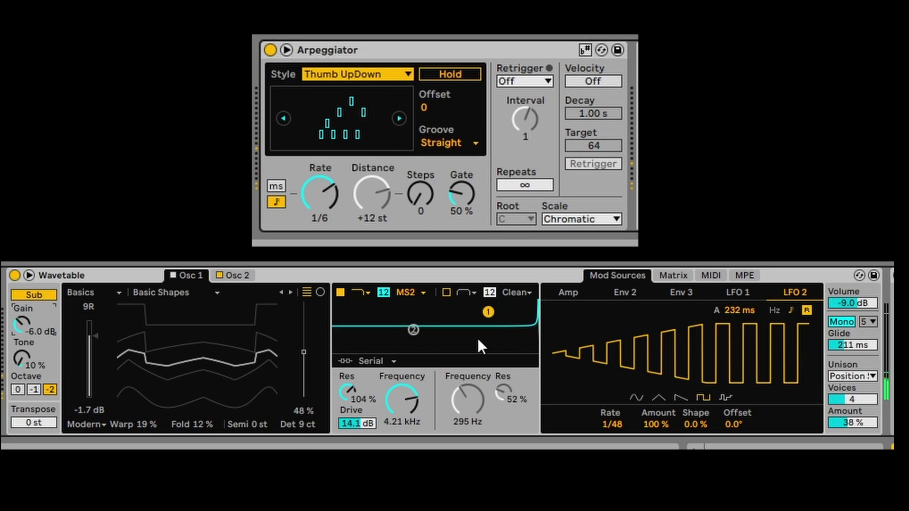
left_click_drag(852, 303, 852, 289)
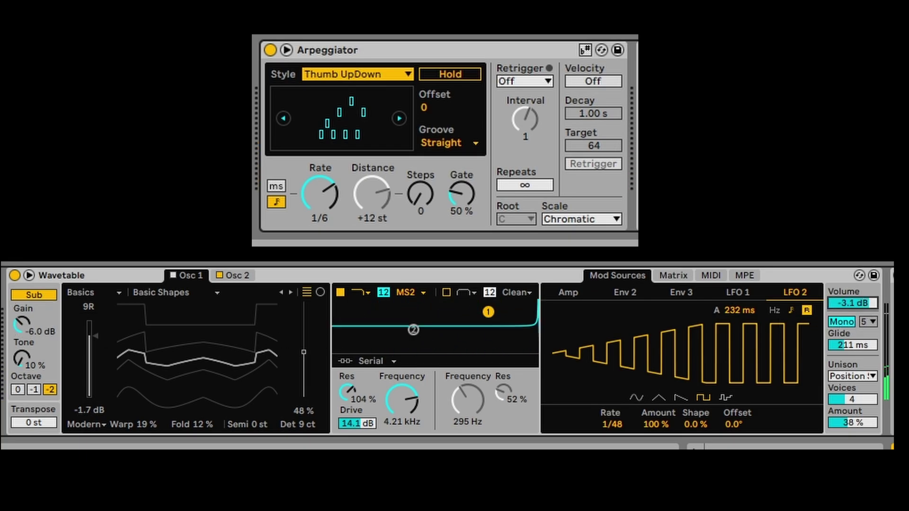
left_click_drag(611, 424, 612, 418)
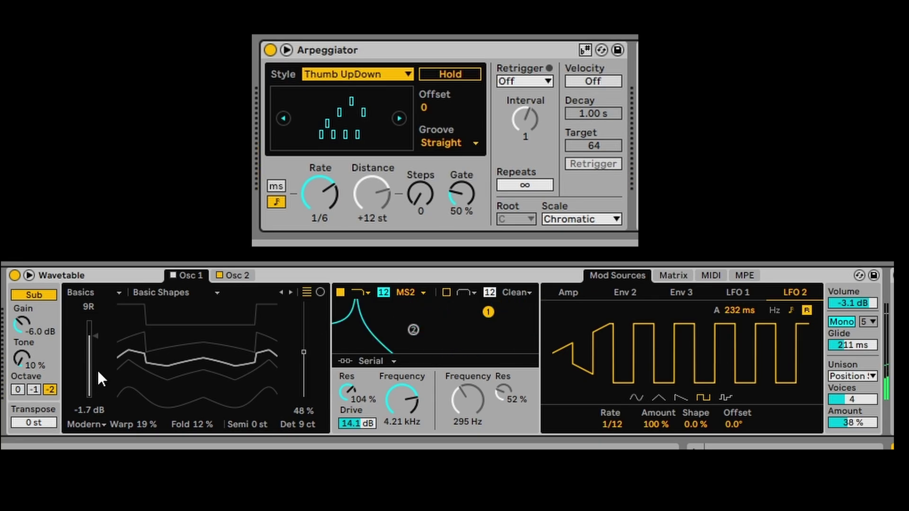
- Set Oscillator 1's wavetable position to 78 % and switch the oscillator on
left_click_drag(178, 372, 171, 337)
left_click(172, 275)
left_click(237, 276)
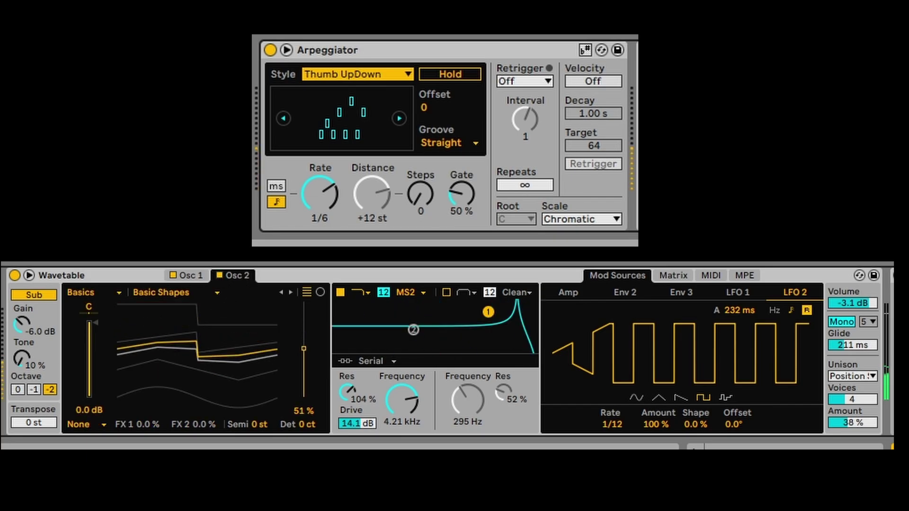
left_click(195, 274)
- Load the Galactica wavetable in Oscillator 1 with position 51 %, Warp 3.1 % and Fold 32 %
left_click(174, 292)
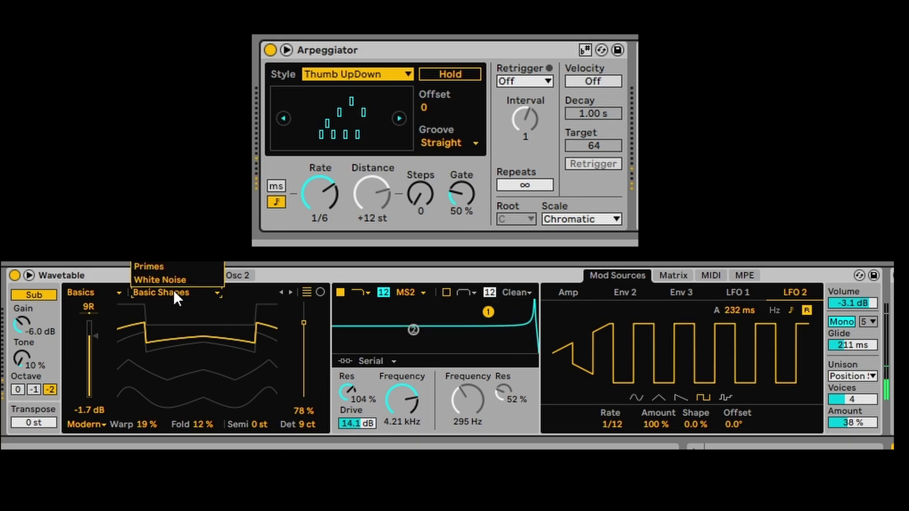
left_click(178, 294)
mouse_move(178, 312)
left_mouse_down()
mouse_move(179, 360)
mouse_move(178, 293)
mouse_move(185, 324)
left_mouse_up()
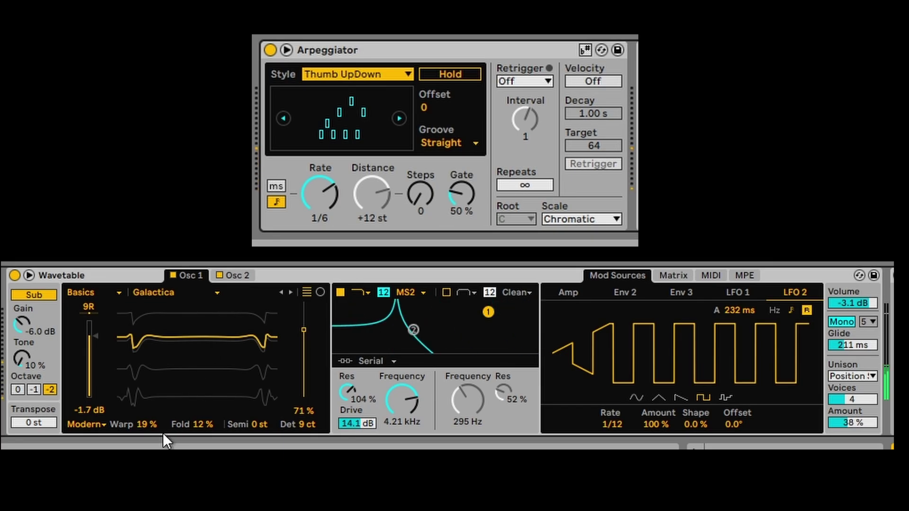
left_click_drag(146, 424, 199, 417)
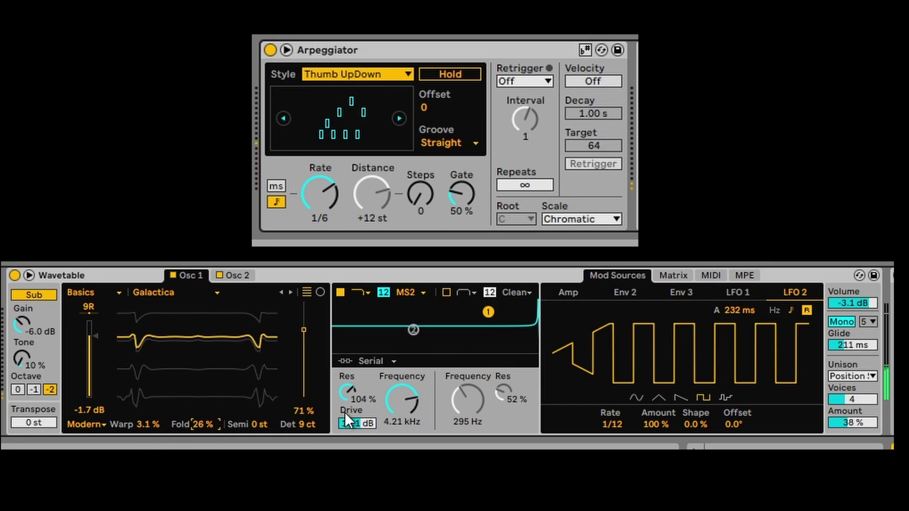
left_click_drag(313, 348, 312, 367)
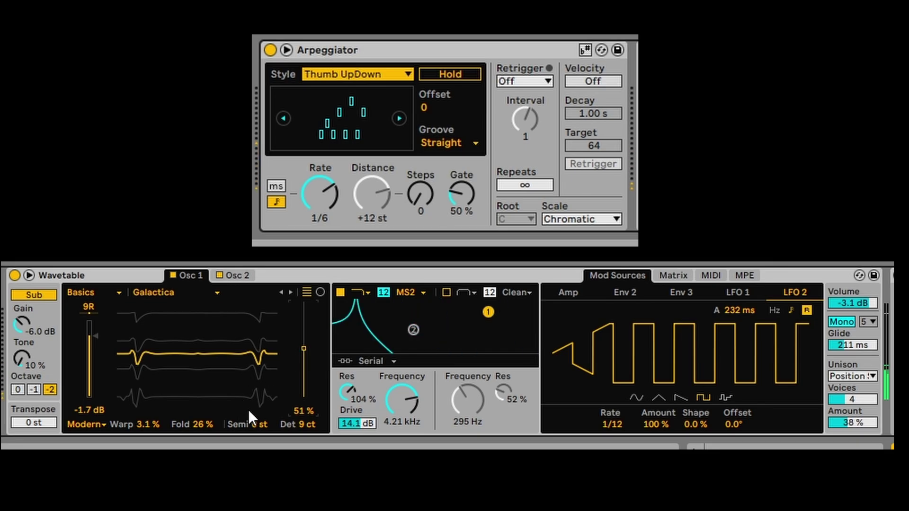
left_click_drag(222, 426, 222, 419)
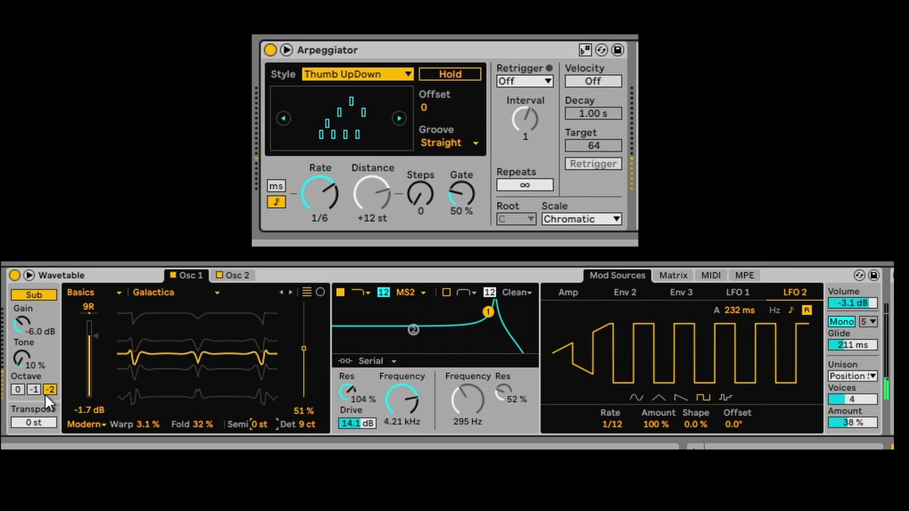
- Set the sub oscillator to 35 % tone, octave -1 and -2.9 dB gain
left_click_drag(21, 359, 22, 315)
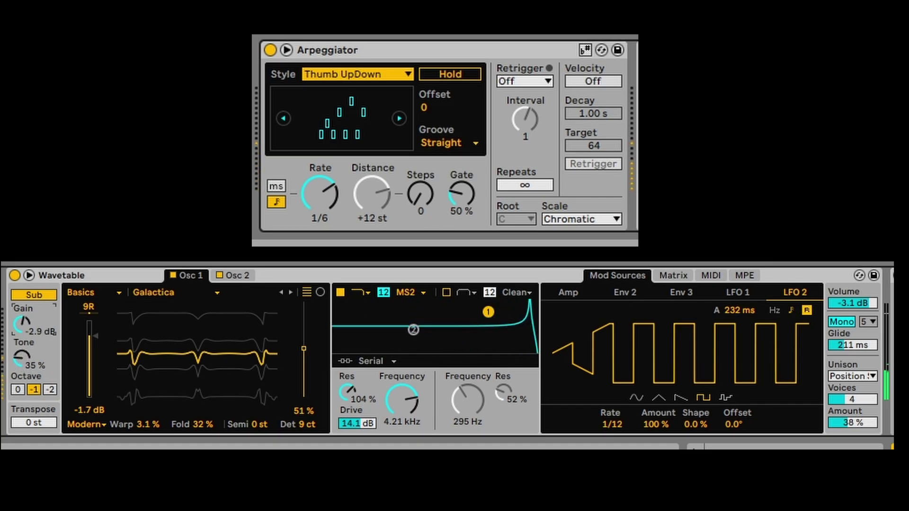
- Set the matrix amounts to 14 for LFO 2 on Filter 1 frequency and 86 for LFO 1 on Oscillator 2 position
left_click(682, 275)
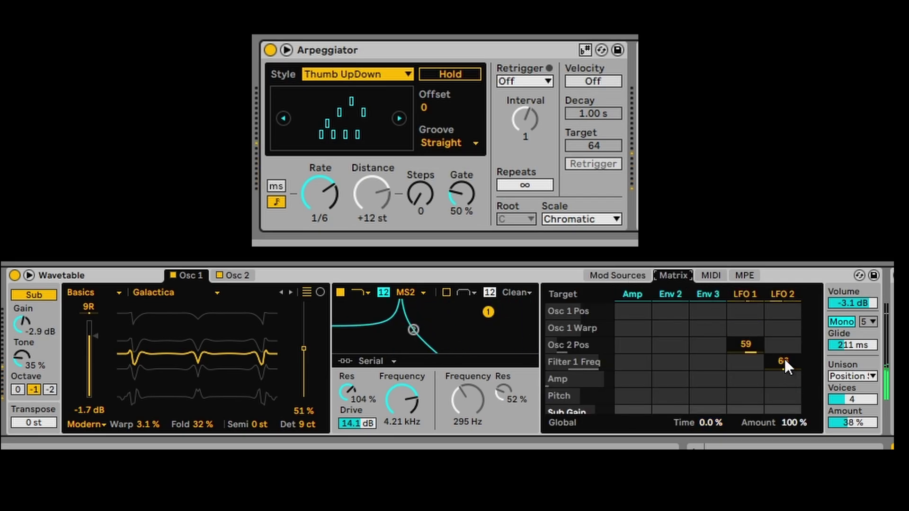
left_click_drag(784, 361, 784, 379)
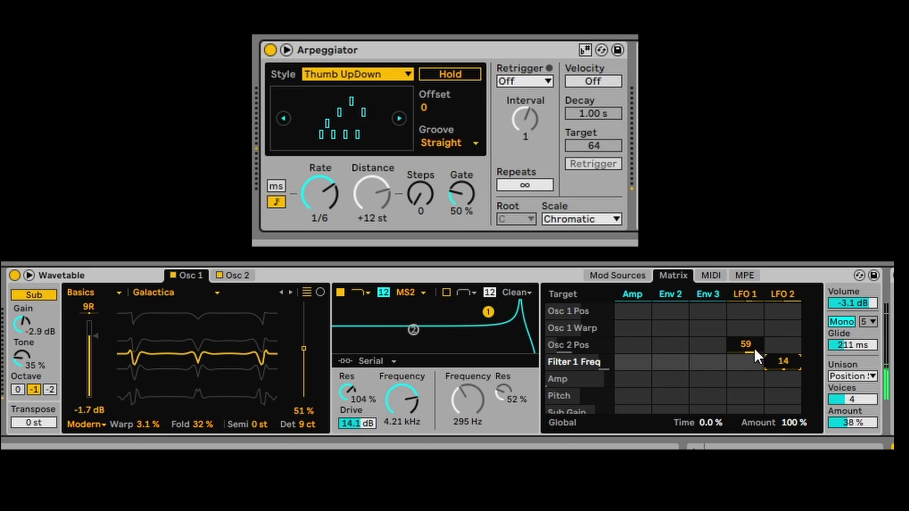
mouse_move(755, 348)
left_mouse_down()
mouse_move(755, 362)
mouse_move(754, 347)
left_mouse_up()
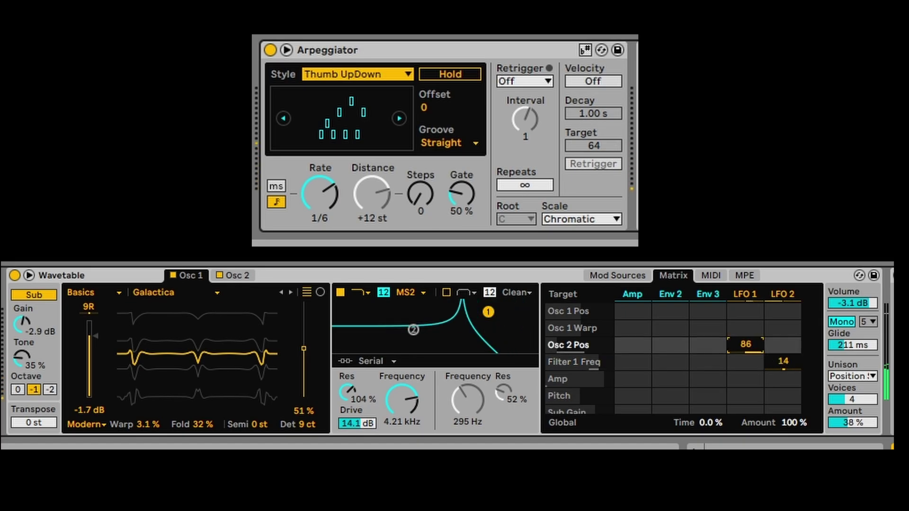
- Load the Primes wavetable in Oscillator 2 and raise the global modulation amount to 148 %
left_click(234, 277)
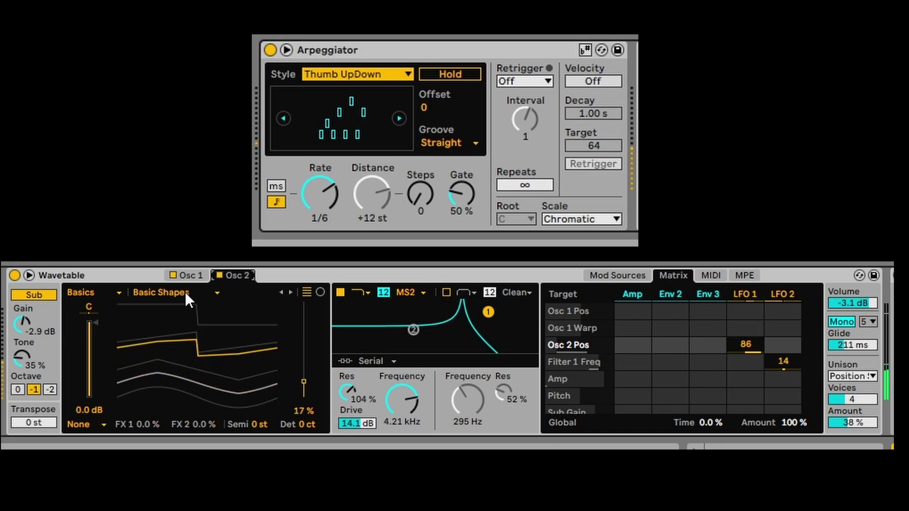
left_click(185, 291)
left_click(174, 261)
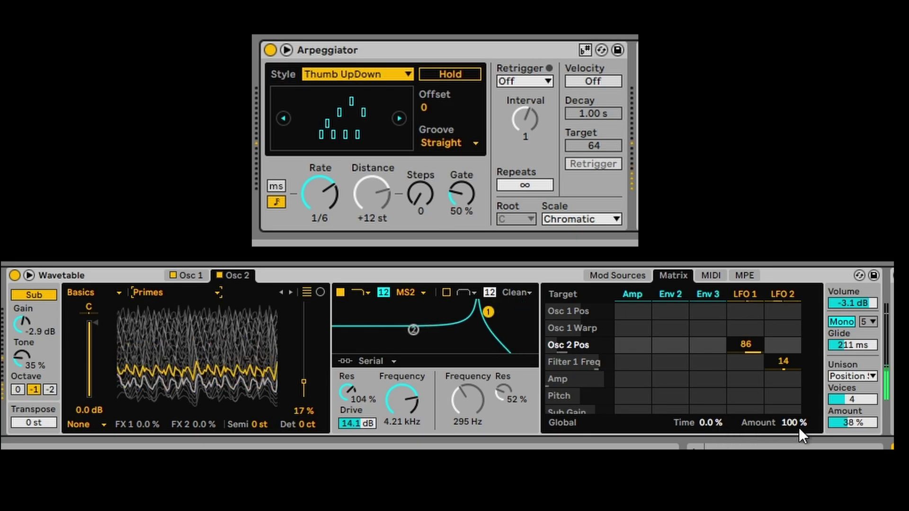
mouse_move(794, 422)
left_mouse_down()
mouse_move(793, 466)
mouse_move(794, 411)
left_mouse_up()
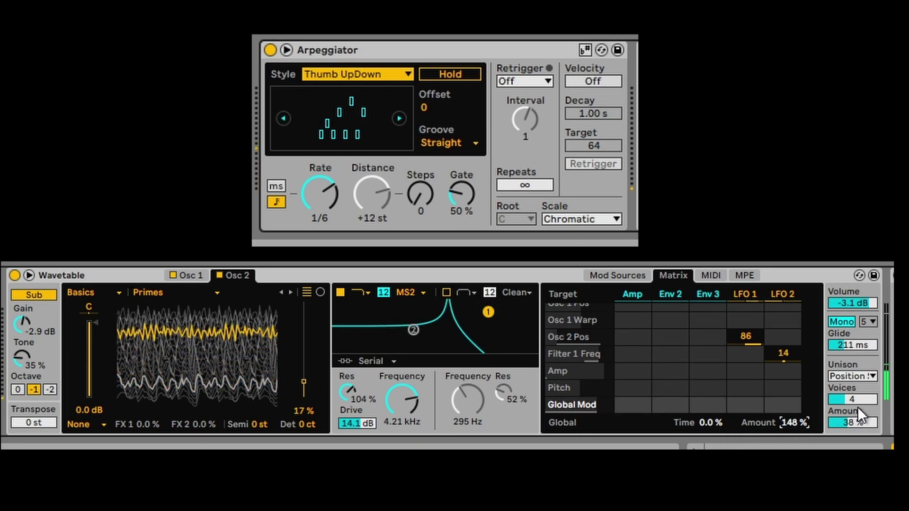
left_click(852, 376)
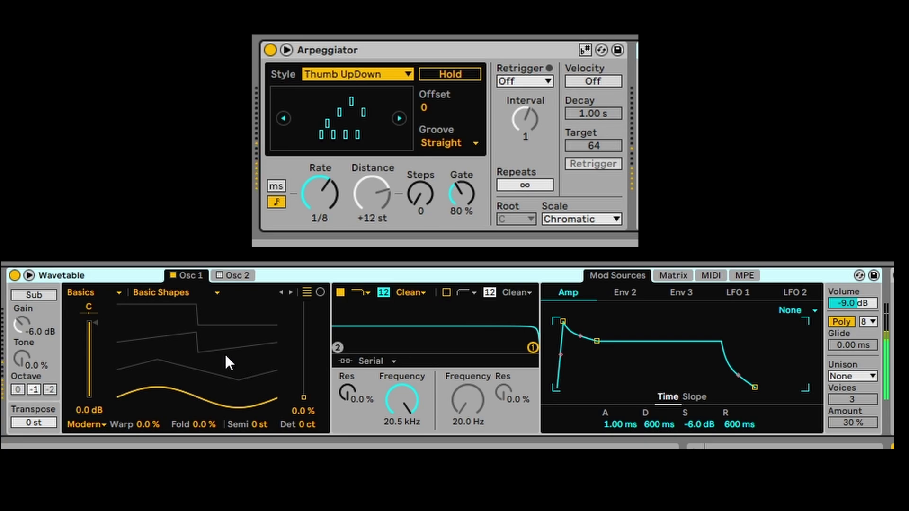
- Set Oscillator 1's Basic Shapes position to 25 % and route LFO 1 to pitch with an amount of -0.8
left_click_drag(179, 391, 176, 378)
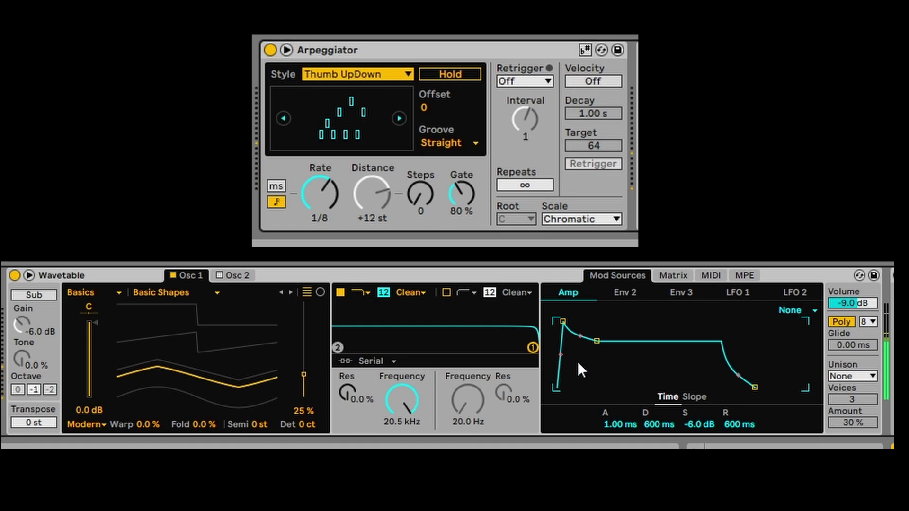
left_click(682, 274)
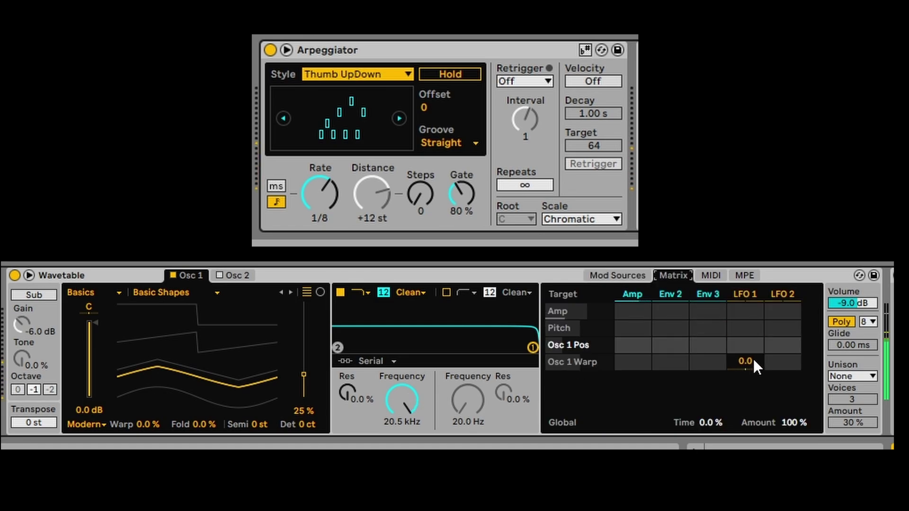
left_click_drag(745, 327, 745, 322)
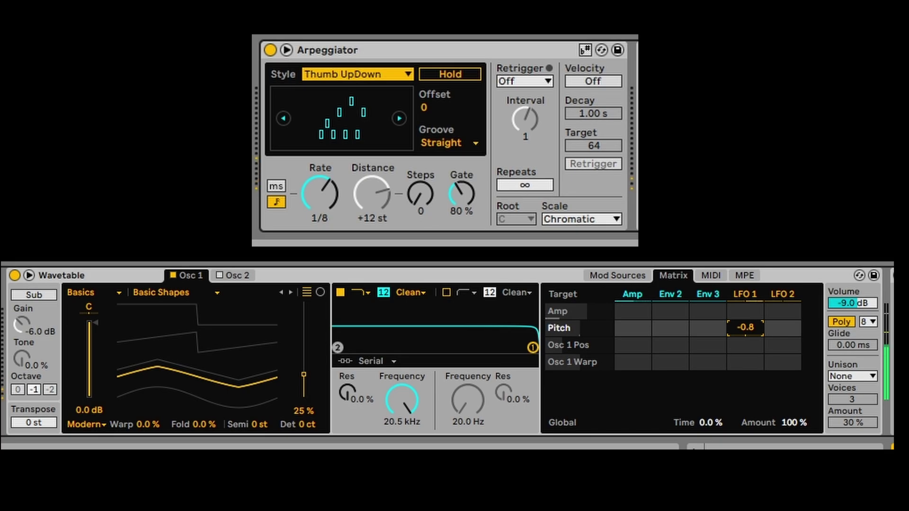
- Slow LFO 1's rate to 0.17 Hz and return to the modulation matrix
left_click(619, 277)
left_click(734, 291)
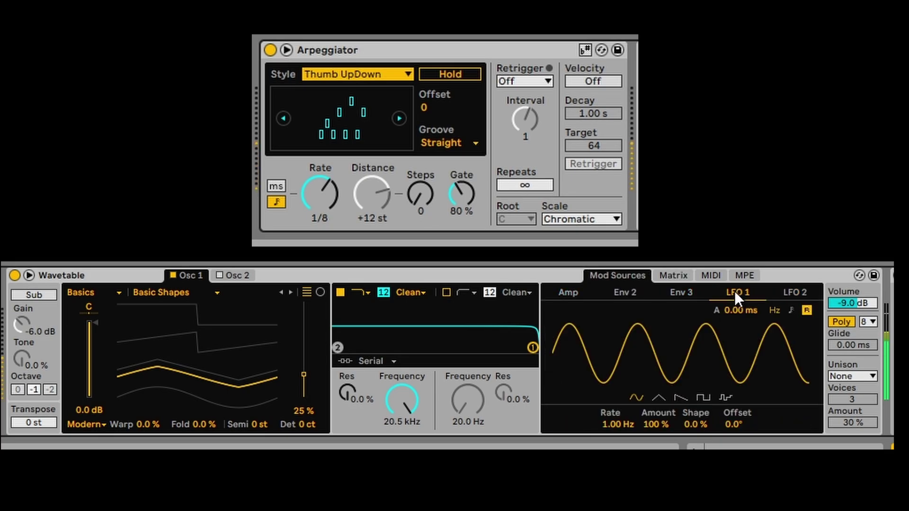
left_click_drag(618, 424, 617, 462)
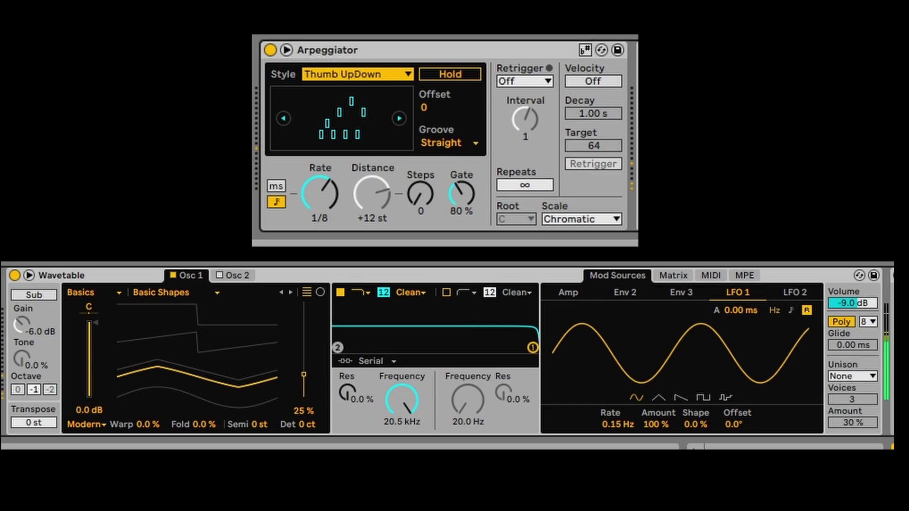
left_click_drag(618, 424, 618, 421)
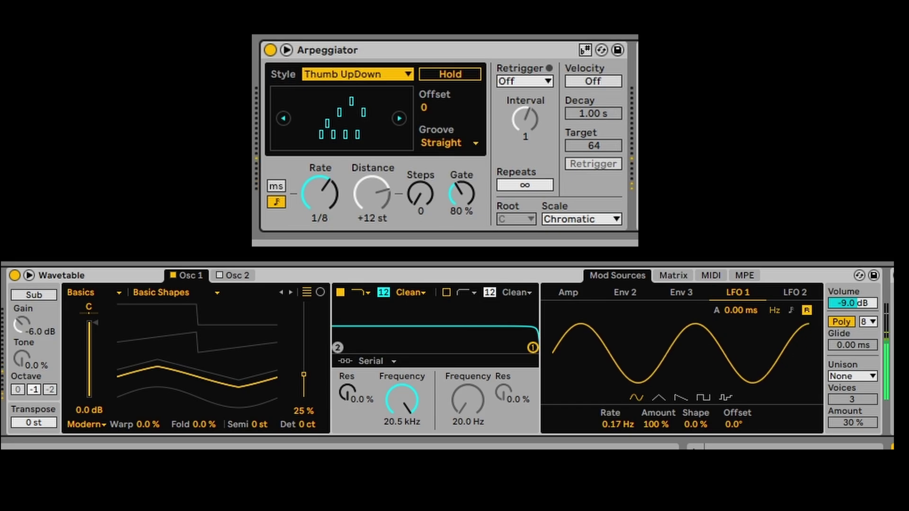
left_click(674, 276)
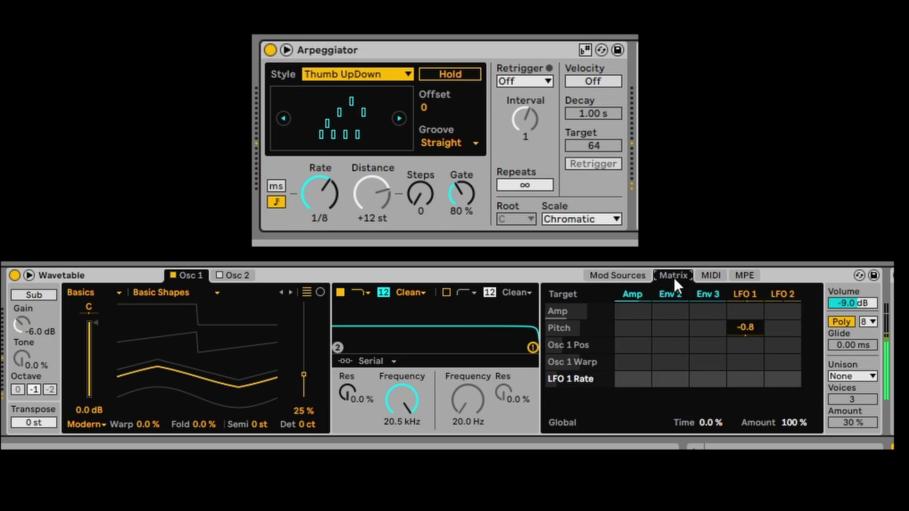
- Set the unison mode to Shimmer with an 18 % amount and route LFO 2 to Unison at 58
left_click(842, 377)
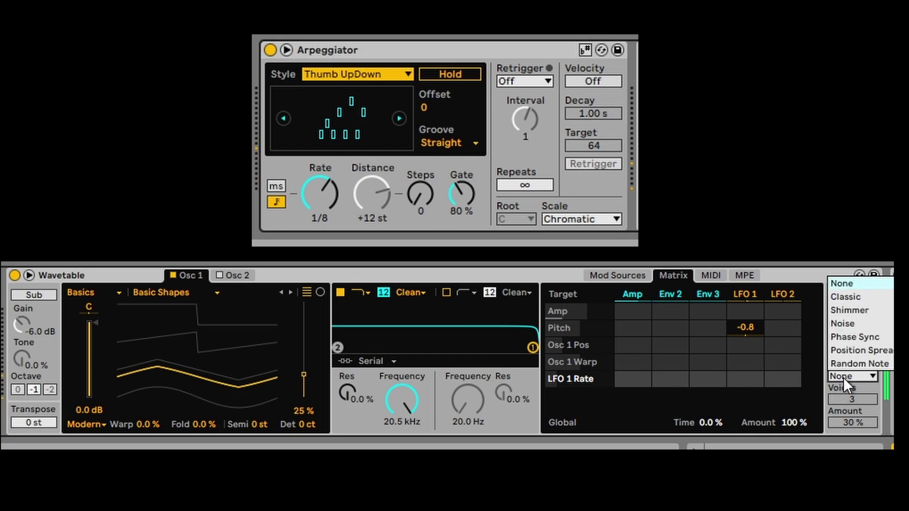
left_click(843, 377)
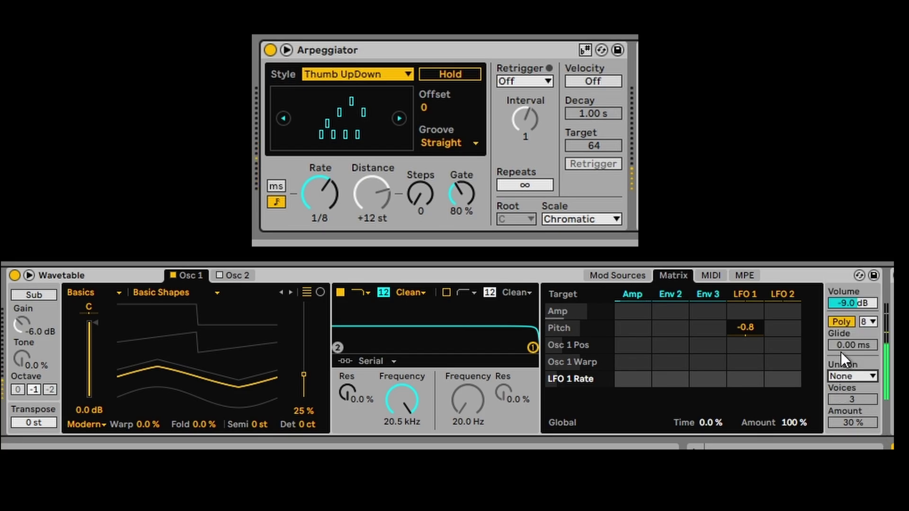
left_click(848, 372)
left_click(842, 311)
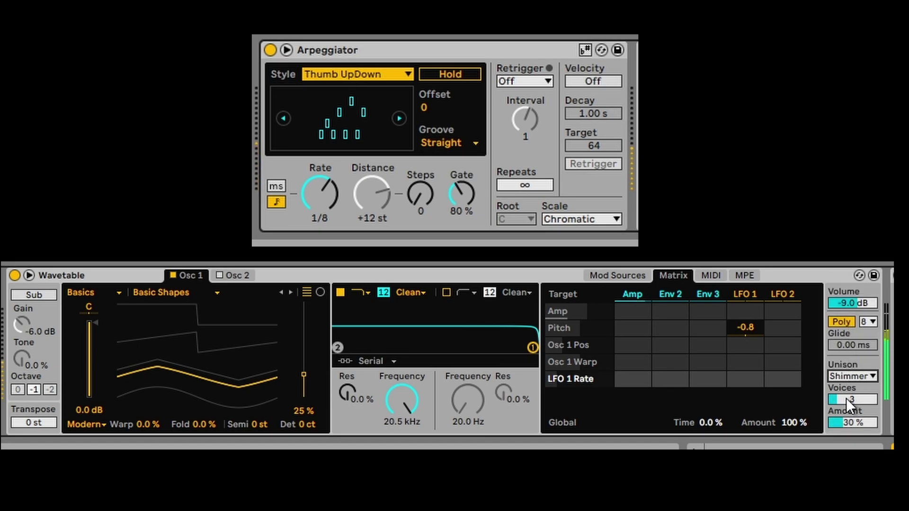
left_click_drag(854, 423, 853, 433)
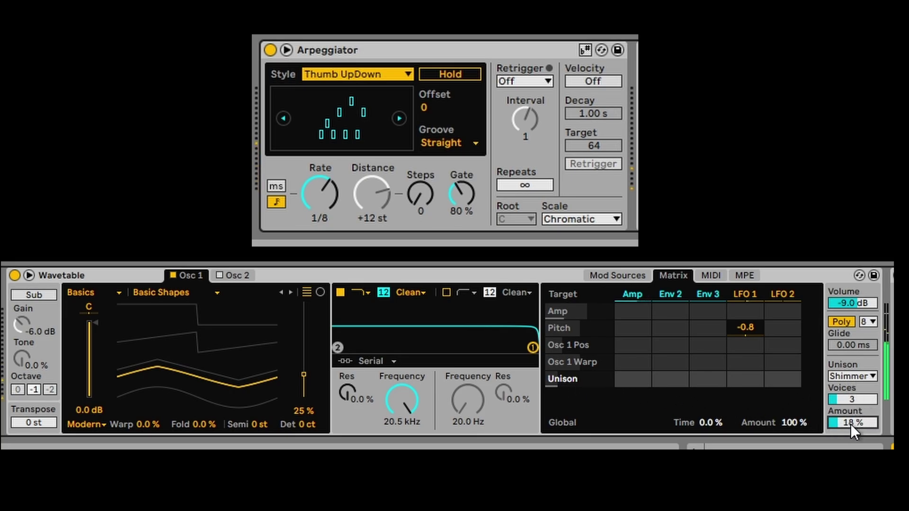
left_click_drag(782, 379, 782, 346)
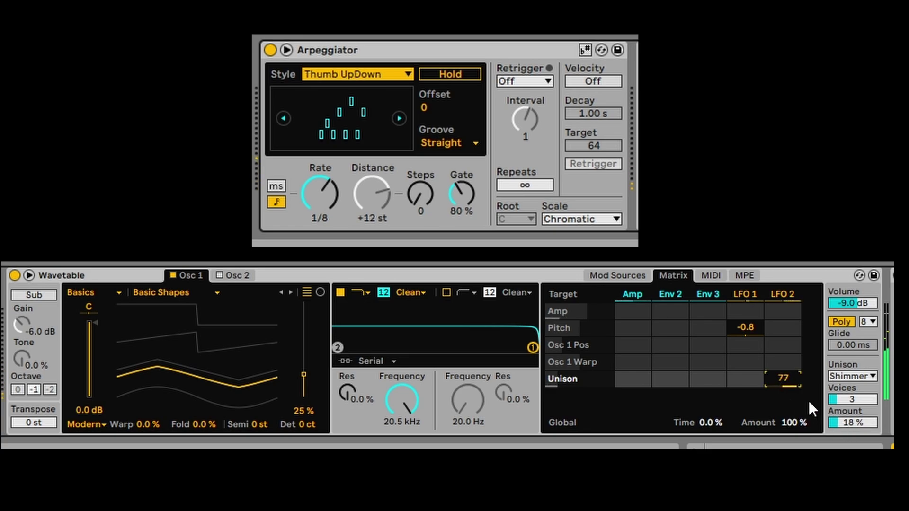
mouse_move(782, 379)
left_mouse_down()
mouse_move(782, 389)
mouse_move(794, 385)
left_mouse_up()
- Lengthen Envelope 2's attack to 197 ms and return to the modulation matrix
left_click(616, 278)
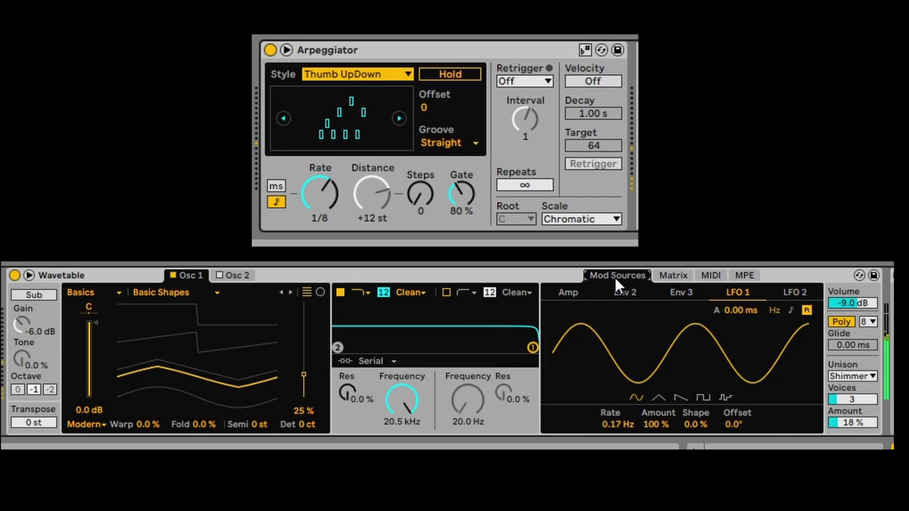
left_click(626, 292)
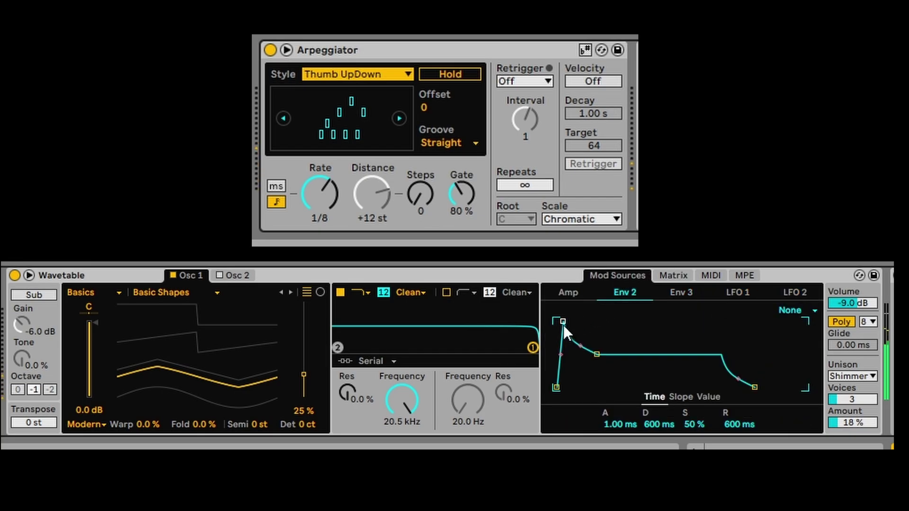
left_click_drag(563, 321, 583, 325)
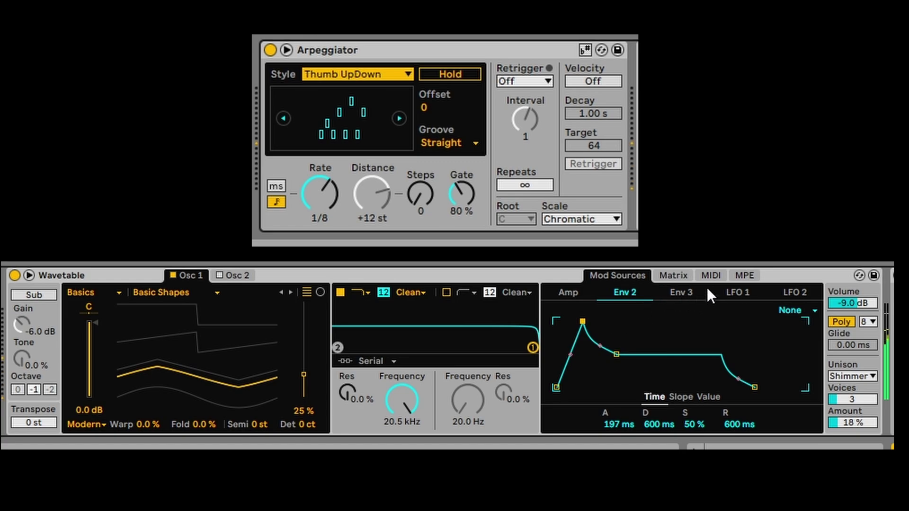
left_click(678, 272)
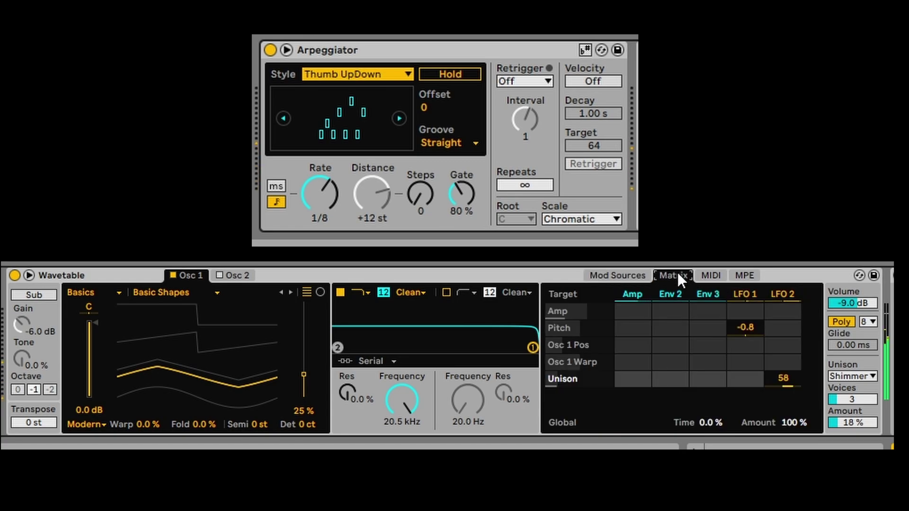
- Check Envelope 2's shape and route Envelope 2 to pitch in the modulation matrix with an amount of -0.8
left_click(625, 276)
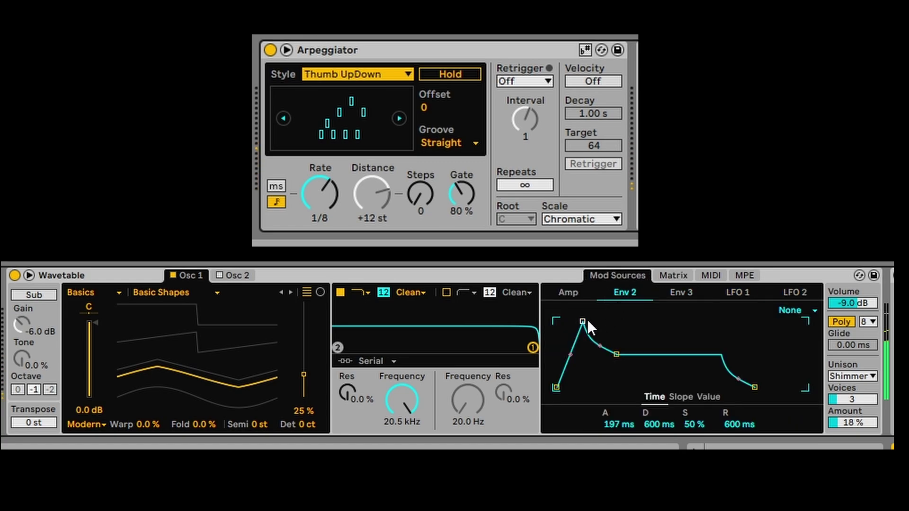
left_click(677, 274)
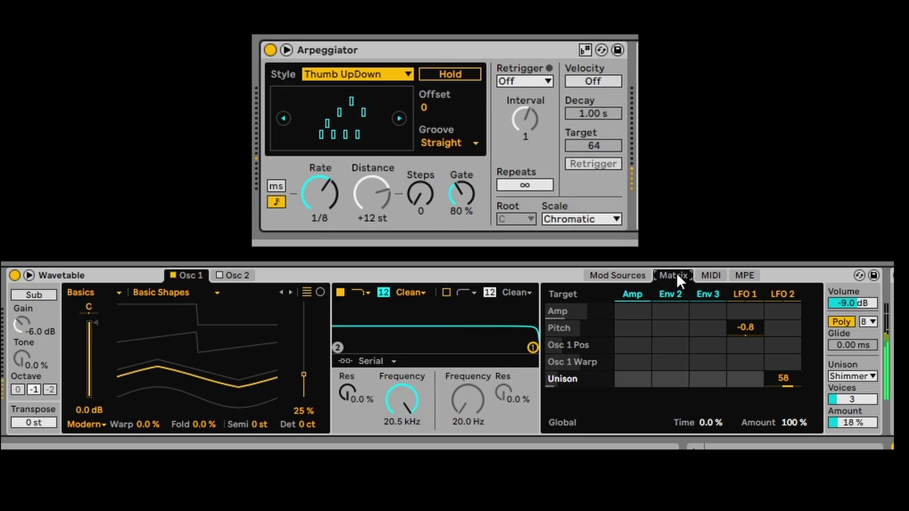
left_click(667, 308)
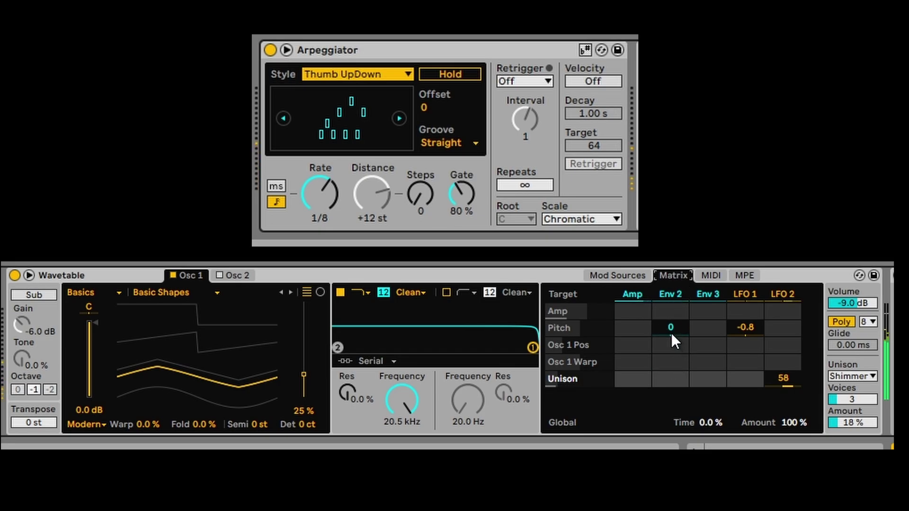
left_click_drag(671, 333, 671, 311)
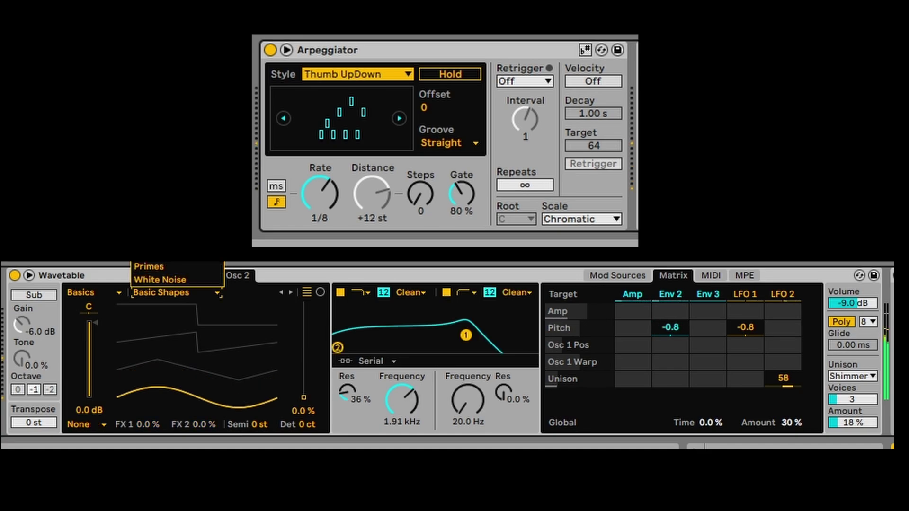
- Set Oscillator 2 to the FM Feedback wavetable at 24 % position and -2.7 dB gain, and the global modulation amount to 55 %
left_click(161, 253)
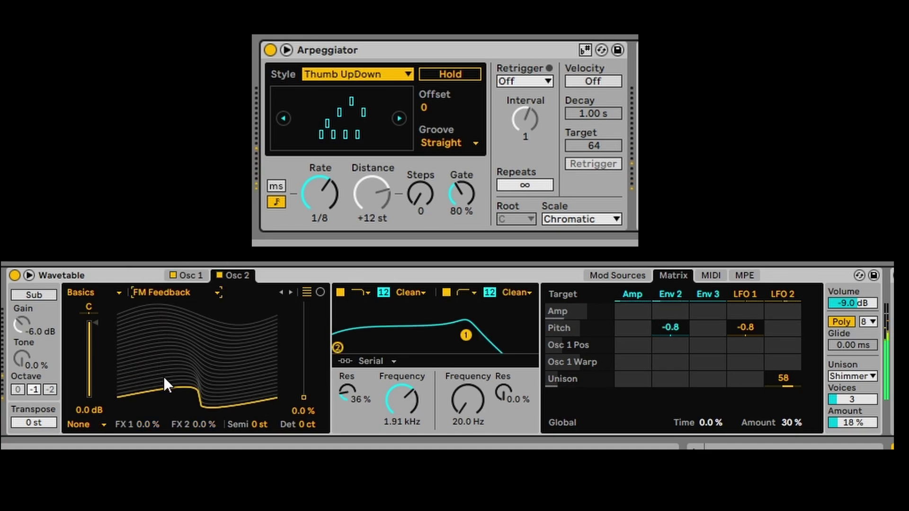
left_click_drag(166, 381, 166, 364)
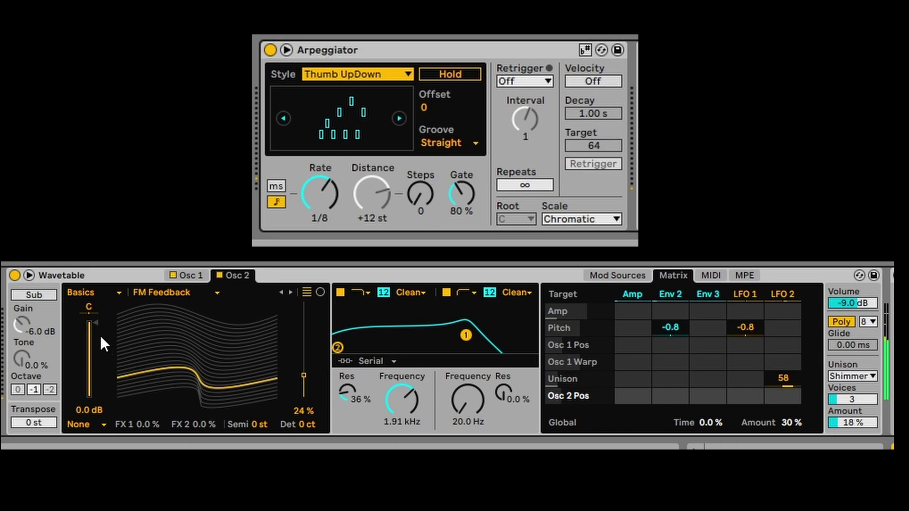
left_click_drag(100, 336, 100, 347)
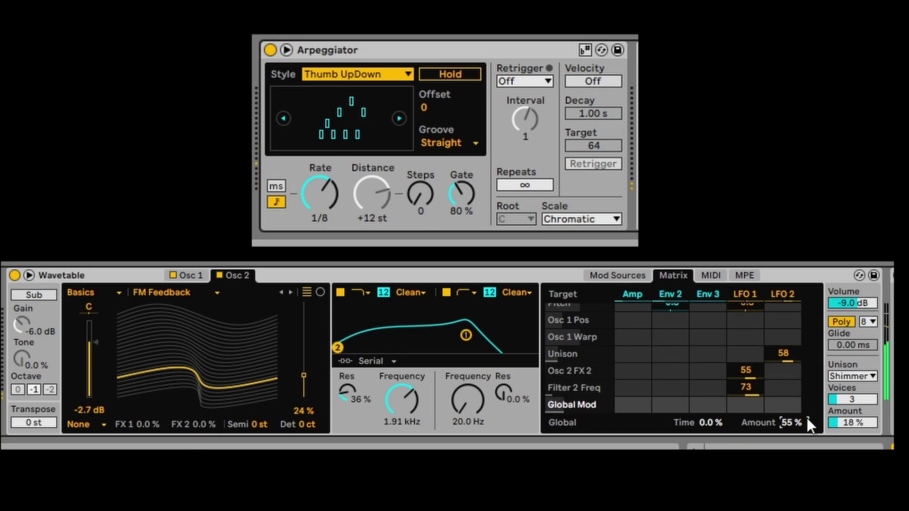
left_click_drag(791, 423, 790, 410)
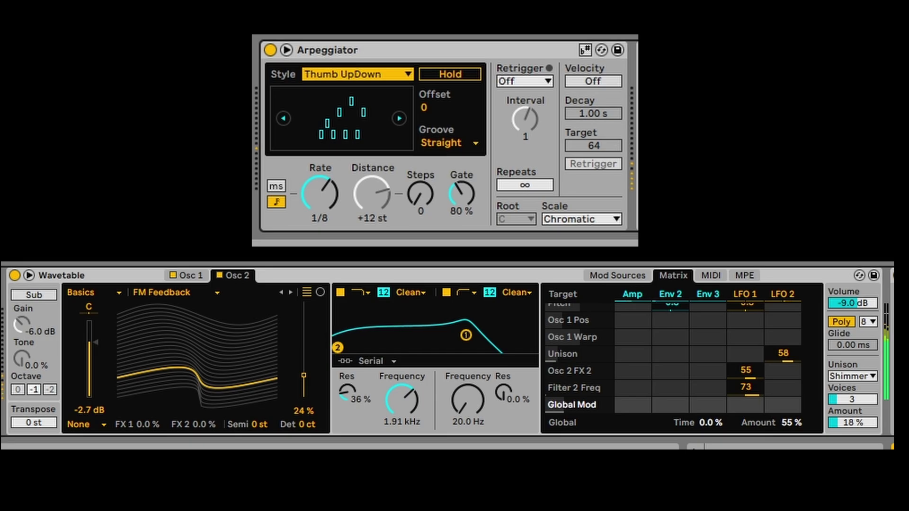
- Check Envelope 3's shape and route Envelope 3 to Oscillator 1's wavetable position with an amount of 58
left_click(617, 275)
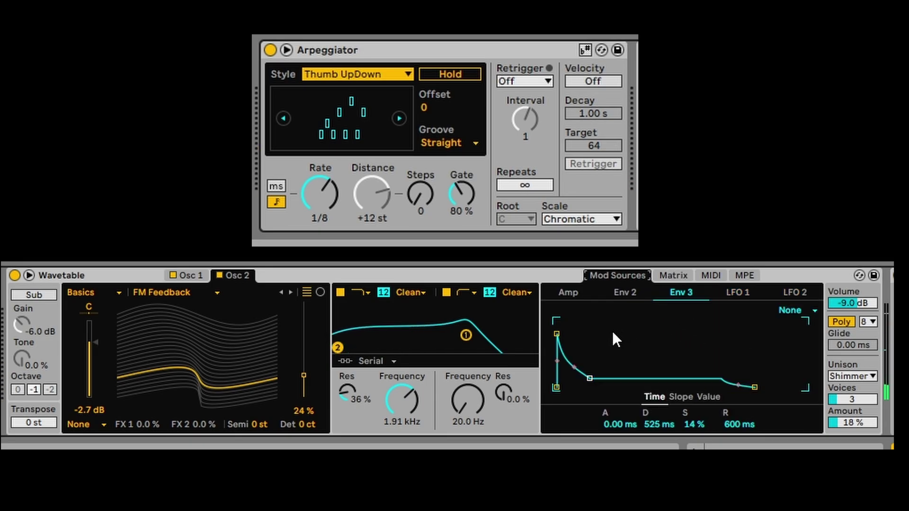
left_click(557, 335)
left_click(678, 276)
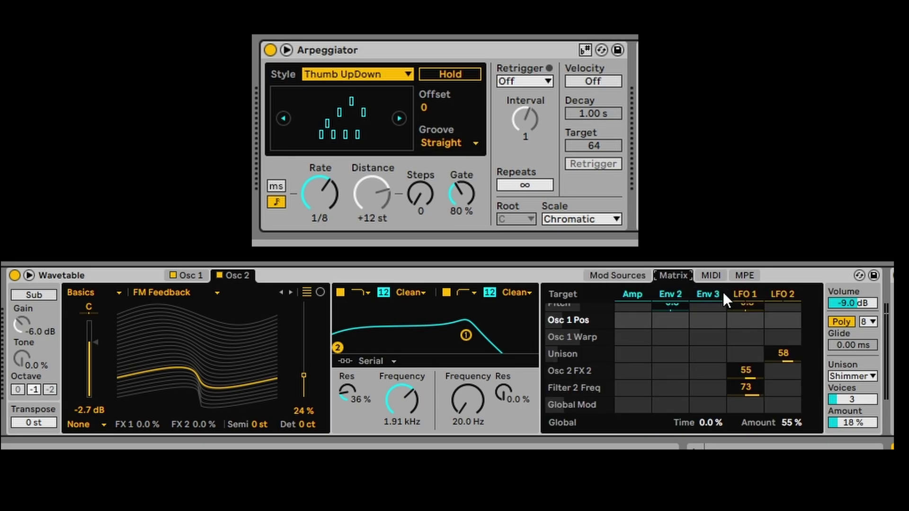
left_click(198, 276)
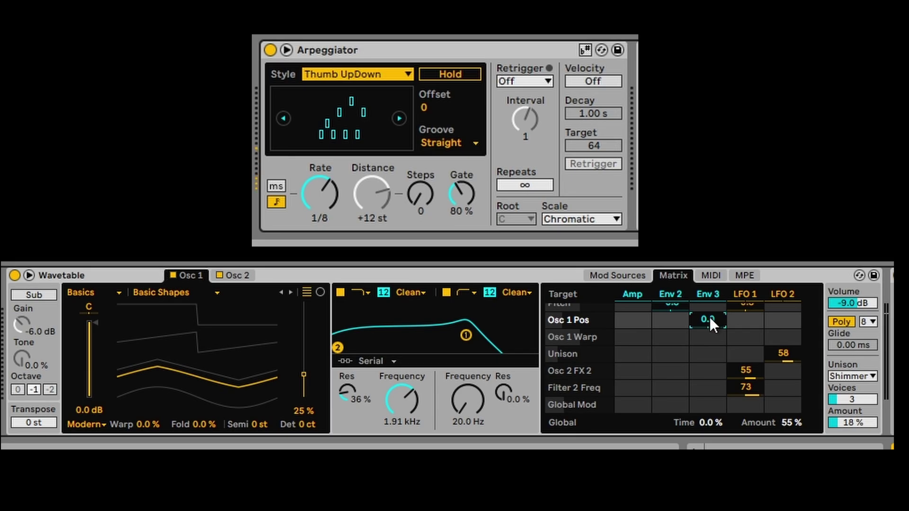
mouse_move(709, 316)
left_mouse_down()
mouse_move(709, 288)
mouse_move(712, 317)
mouse_move(719, 296)
mouse_move(719, 330)
mouse_move(719, 316)
left_mouse_up()
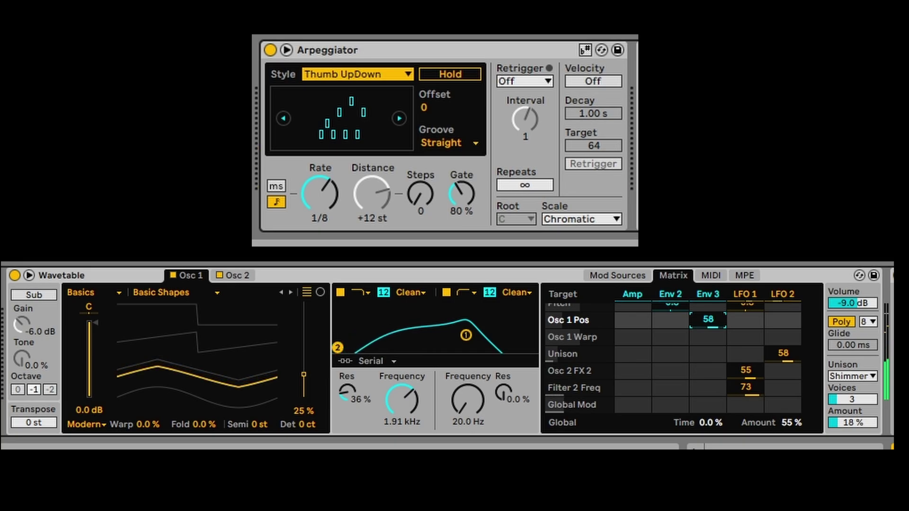
- Reshape Envelope 3 with its peak raised to maximum, a 2.20 s decay and a 9.5 % sustain
left_click(615, 275)
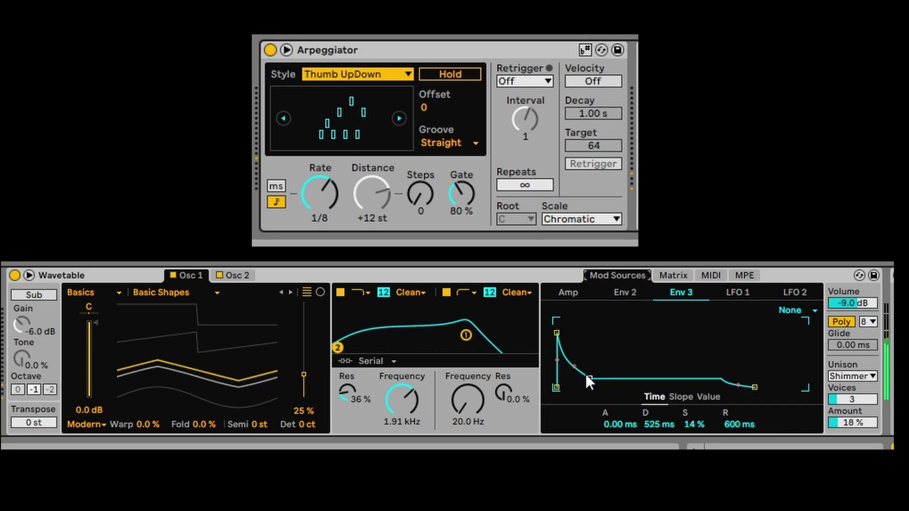
mouse_move(589, 378)
left_mouse_down()
mouse_move(609, 377)
mouse_move(630, 340)
mouse_move(613, 353)
mouse_move(605, 383)
left_mouse_up()
left_click_drag(557, 332, 557, 321)
left_click_drag(587, 377, 597, 383)
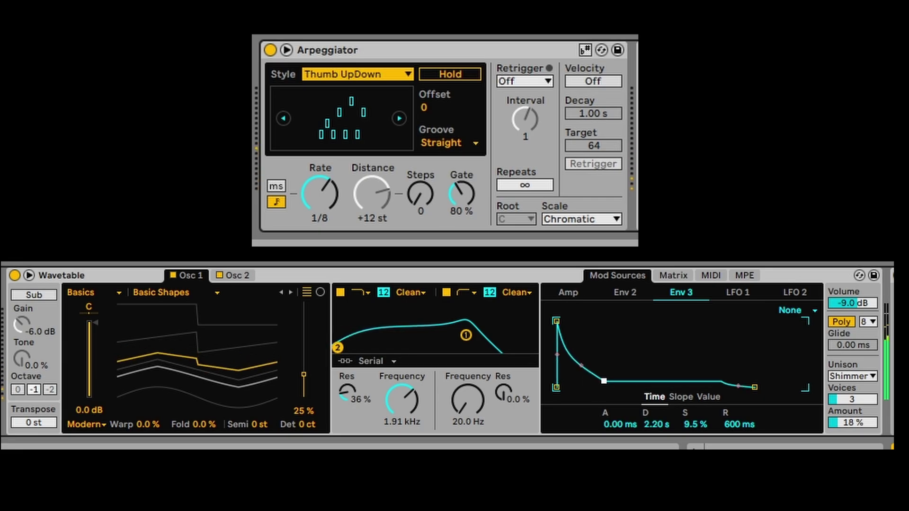